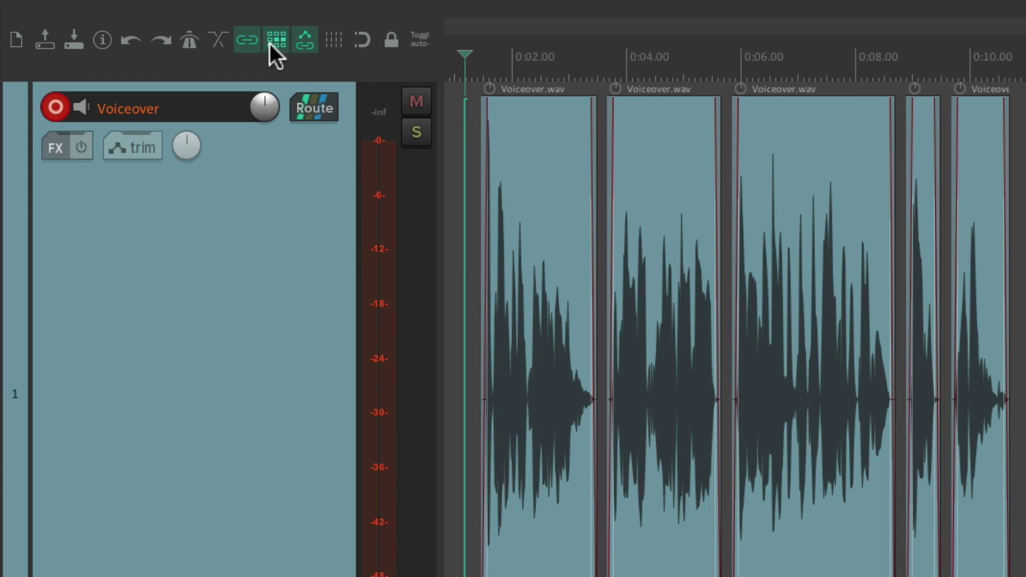
Switch ripple editing to all tracks, then set it back to per-track.
right_click(271, 43)
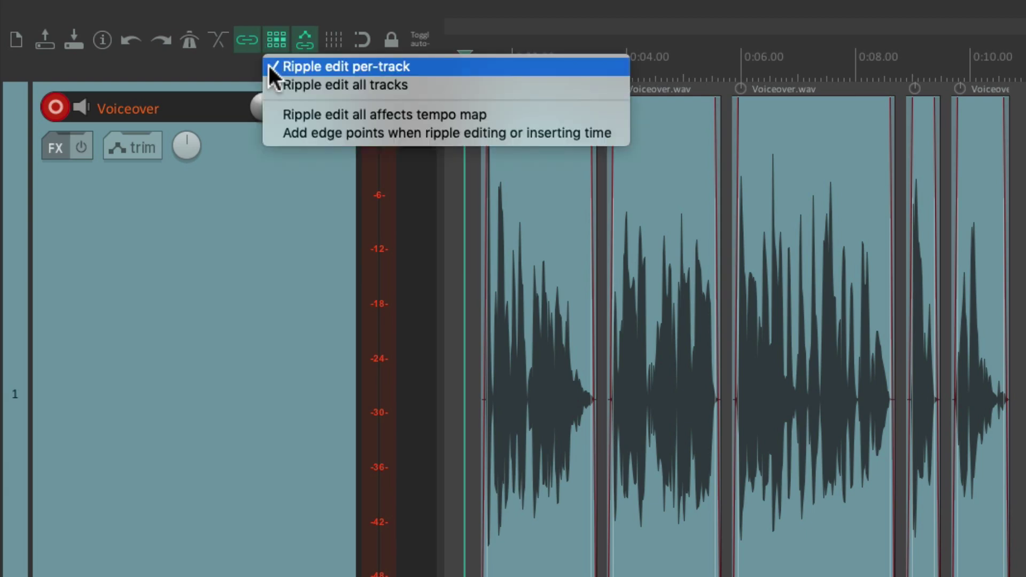
left_click(274, 40)
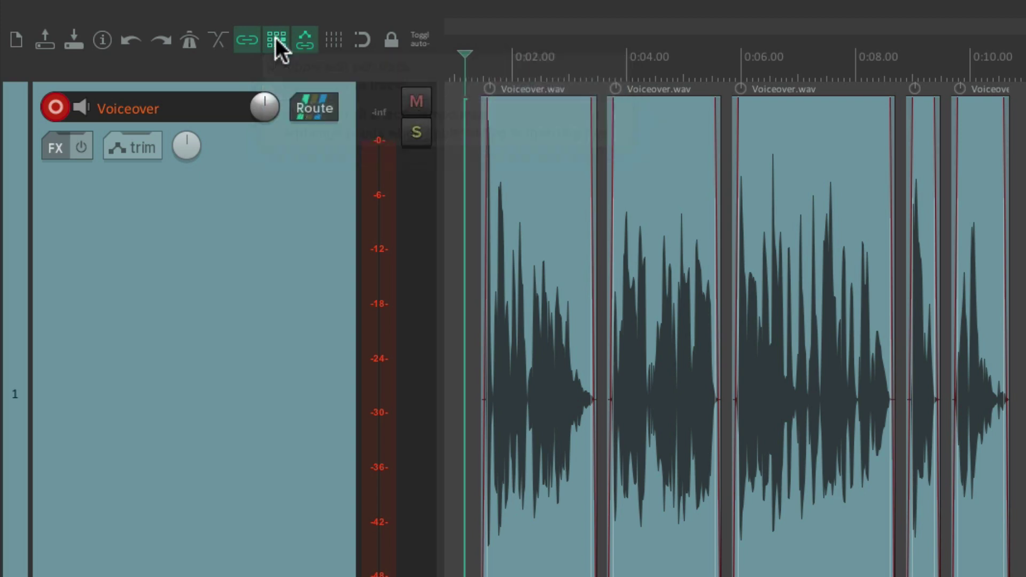
right_click(271, 43)
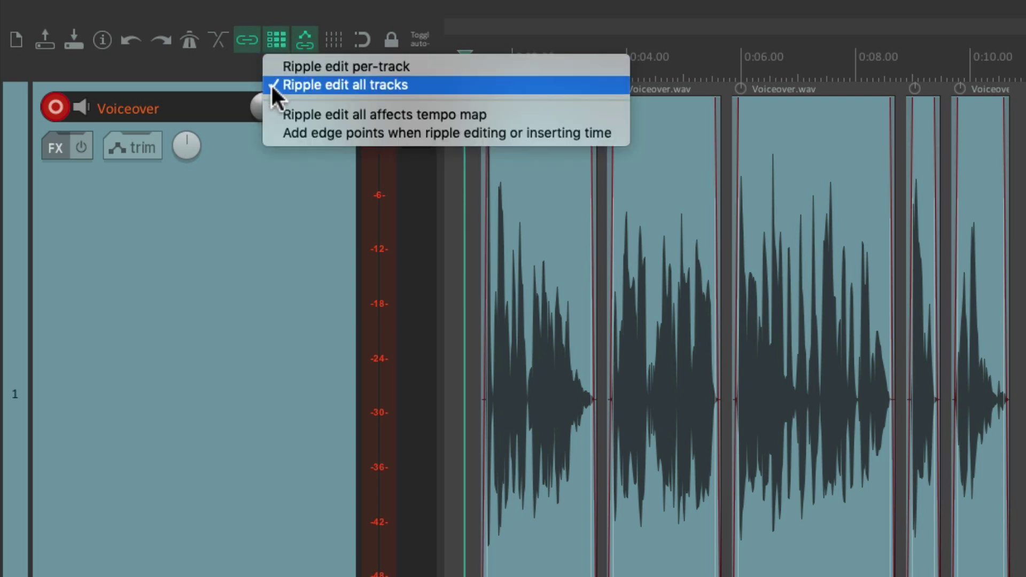
left_click(272, 66)
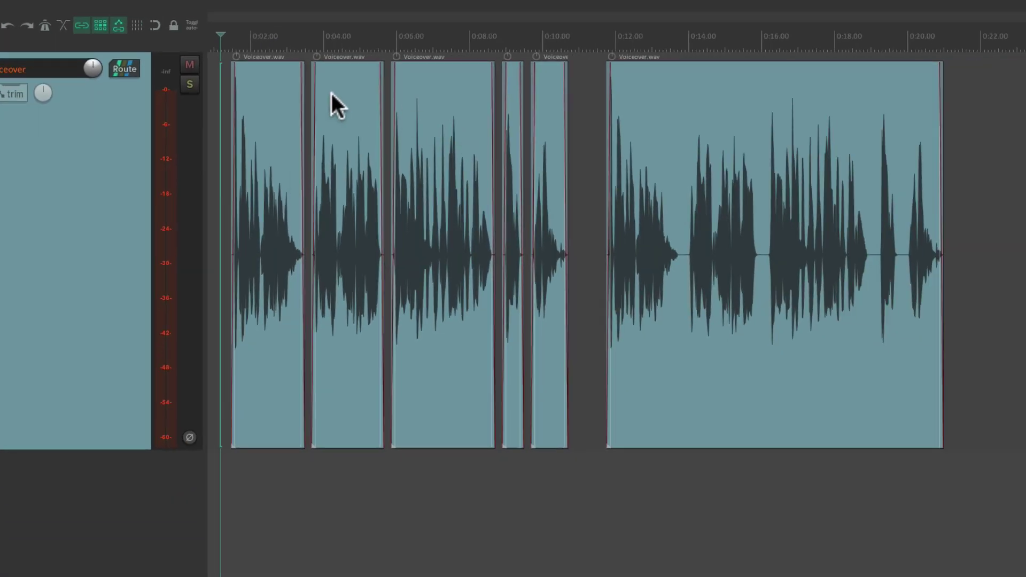
Ripple-drag the second clip to about 0:08.7, then bring it back to about 0:05.8.
left_click_drag(334, 104, 461, 110)
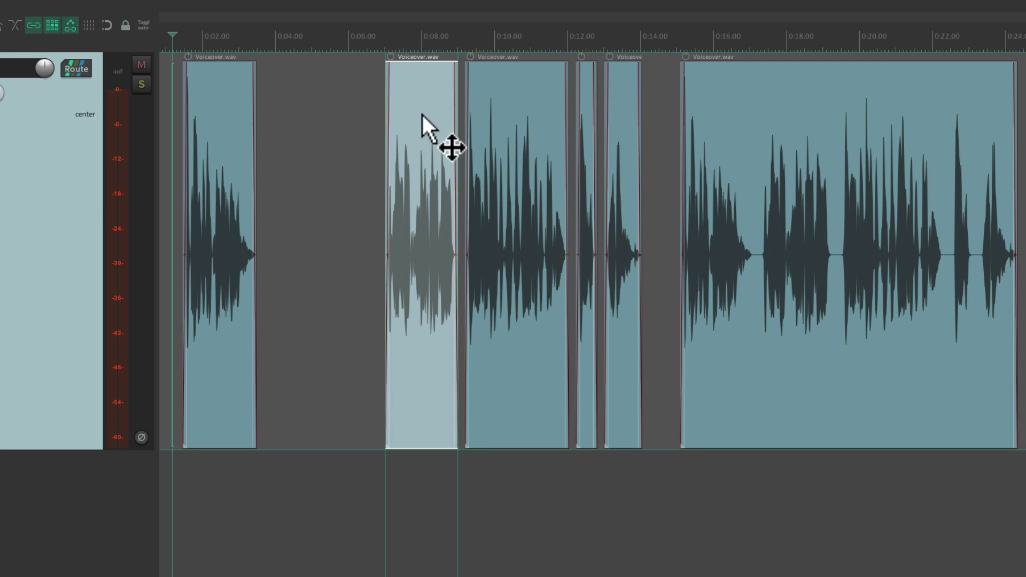
left_click_drag(430, 115, 522, 113)
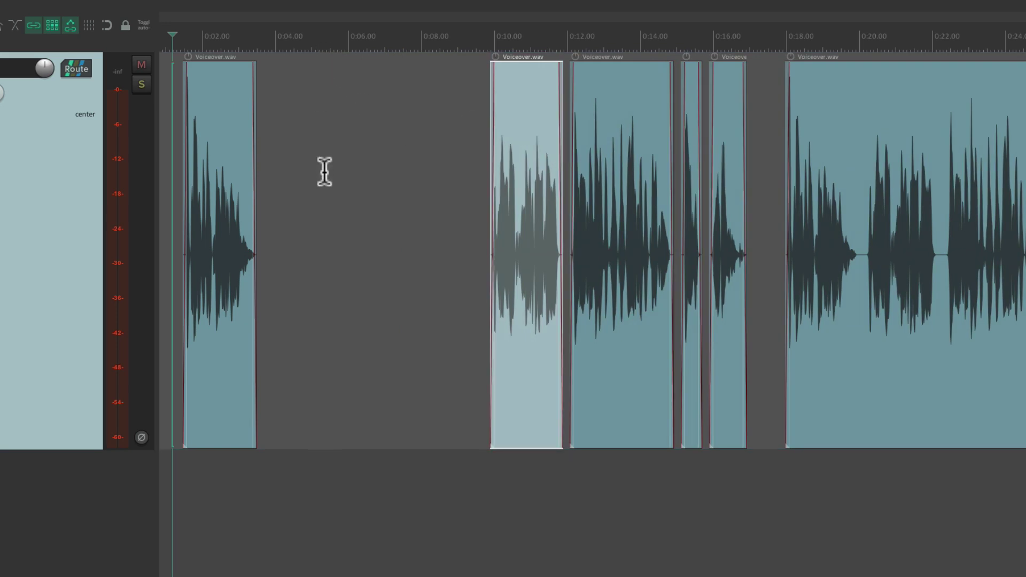
left_click_drag(523, 110, 342, 145)
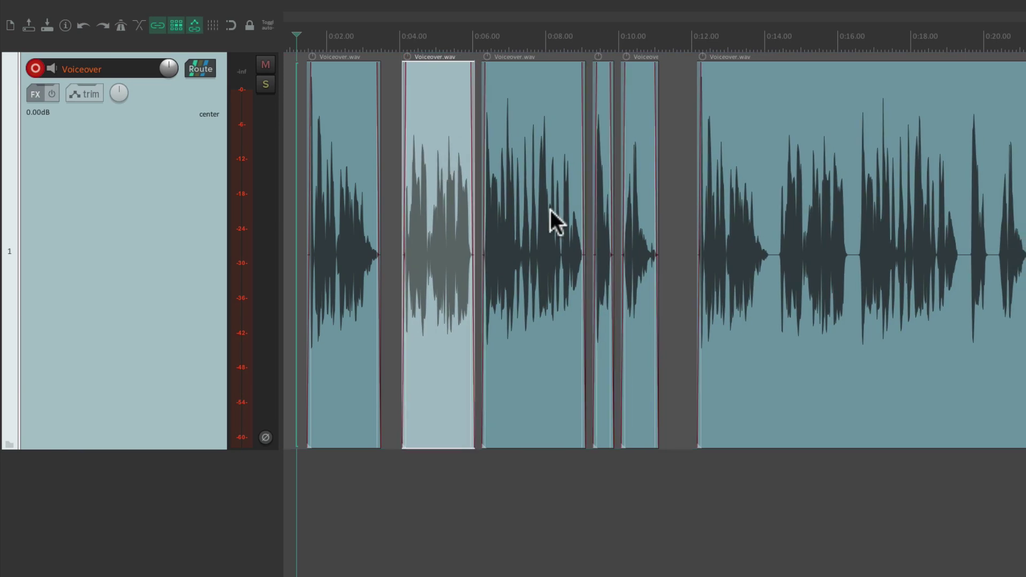
Delete the clip to close the gap, undo that, and paste it at about 0:03.8.
key("Delete")
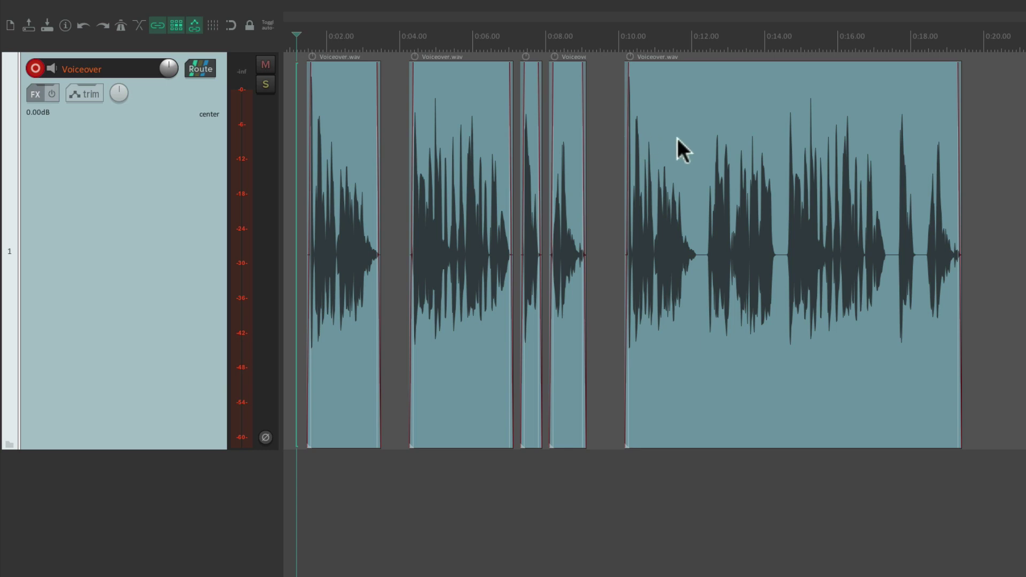
key("ctrl+z")
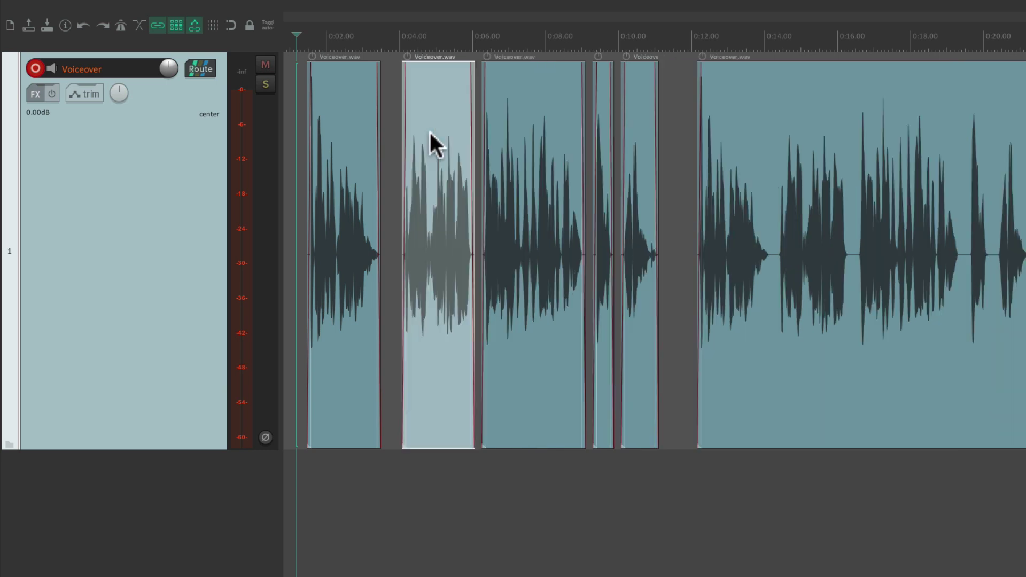
left_click(394, 115)
key("ctrl+v")
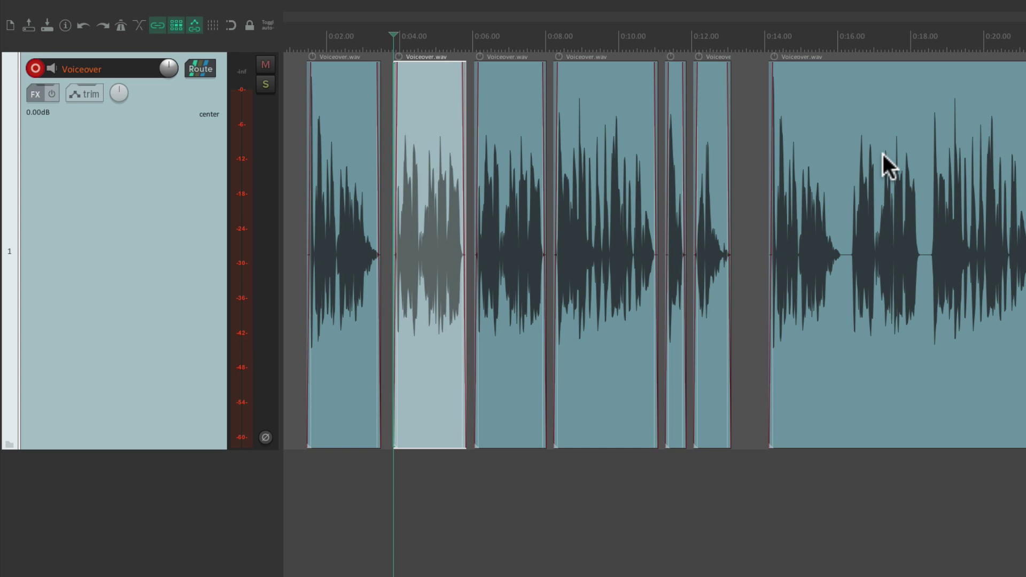
Delete the clip again, then drag the second clip far right to about 0:09.5.
key("Delete")
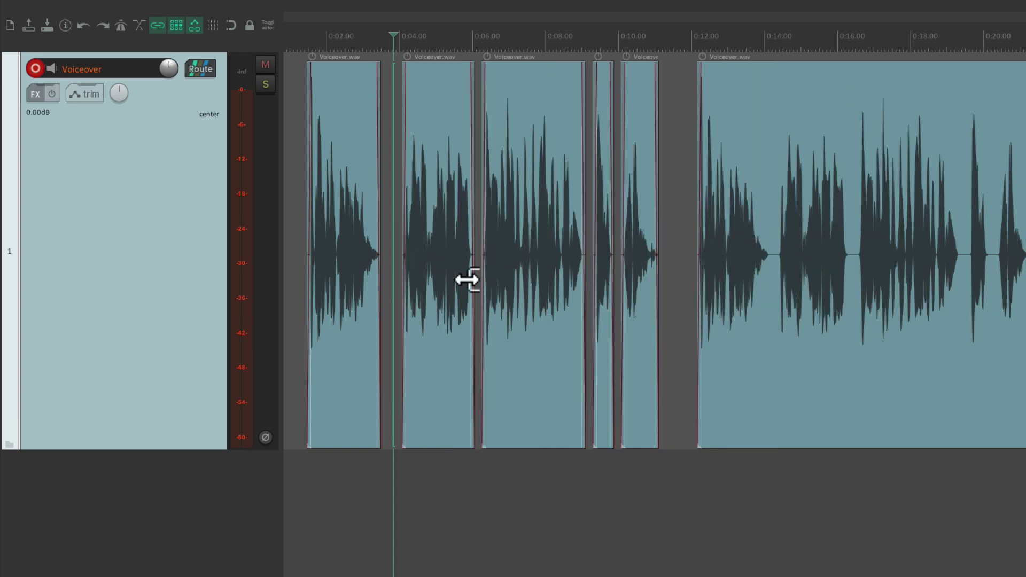
scroll(465, 279, "up", 3)
scroll(568, 281, "left", 3)
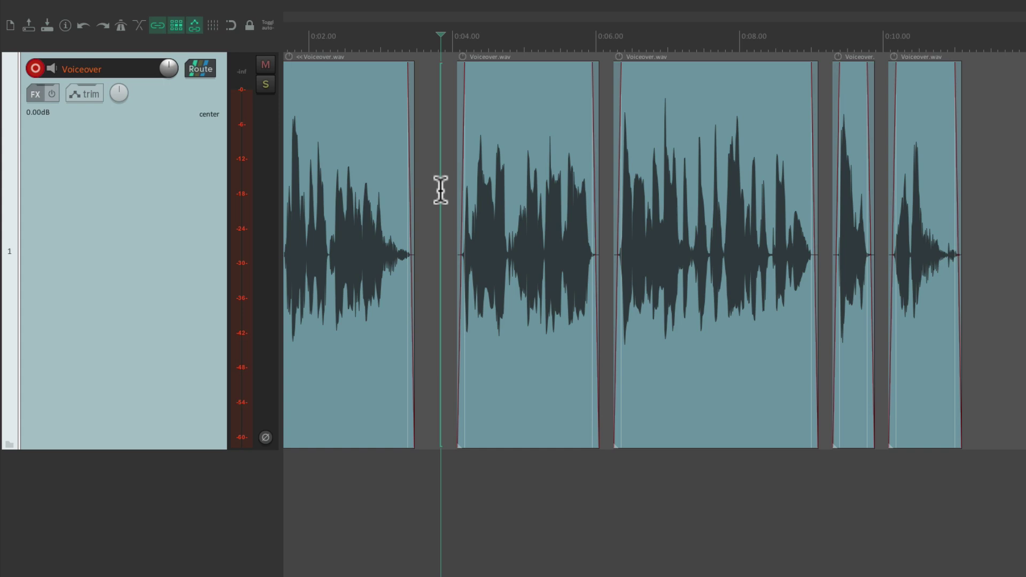
left_click_drag(520, 137, 923, 146)
left_click_drag(771, 146, 770, 145)
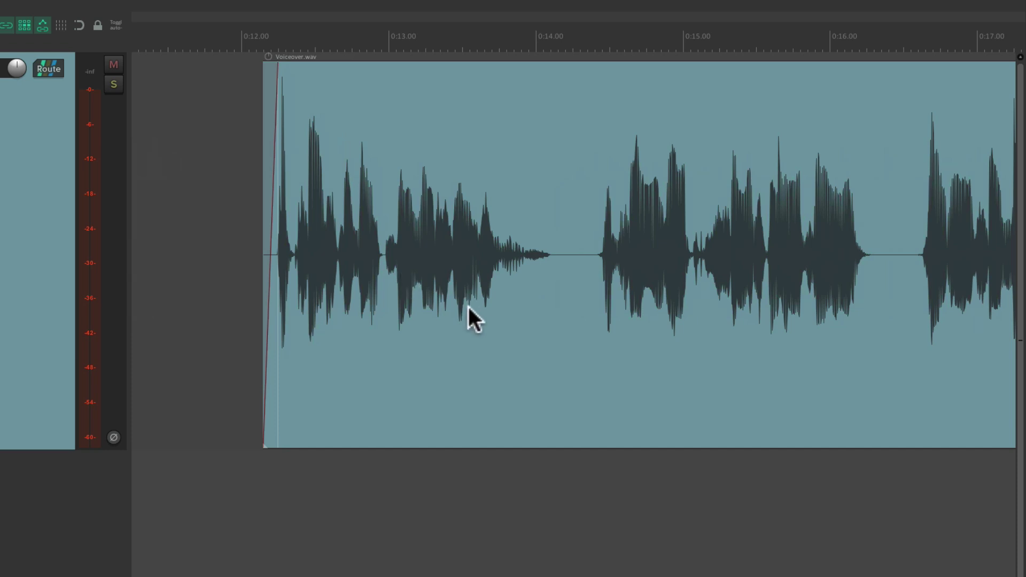
Play the voiceover from near the clip start, then set the edit point at 0:14.2 in the pause.
left_click(253, 255)
key("space")
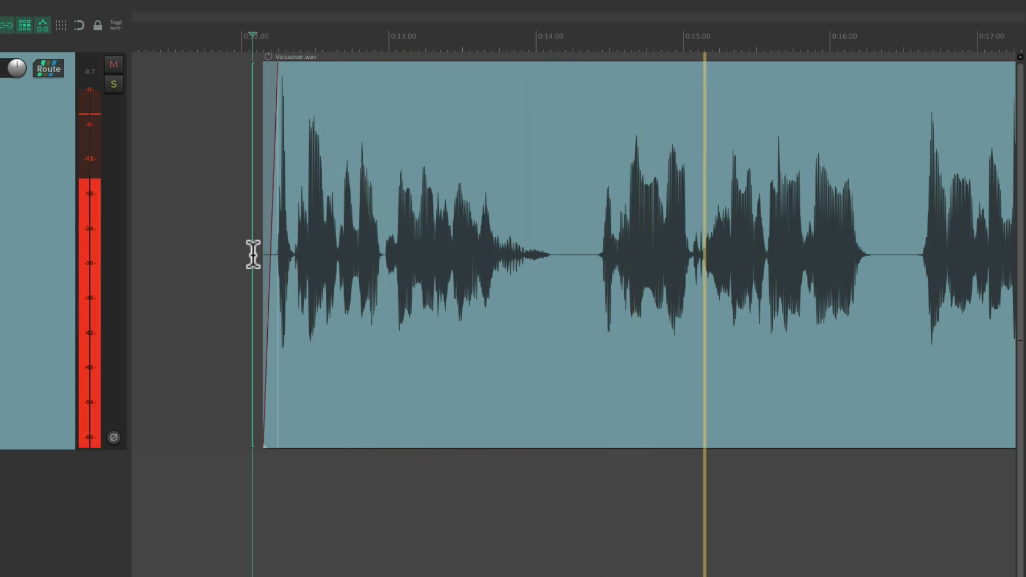
key("space")
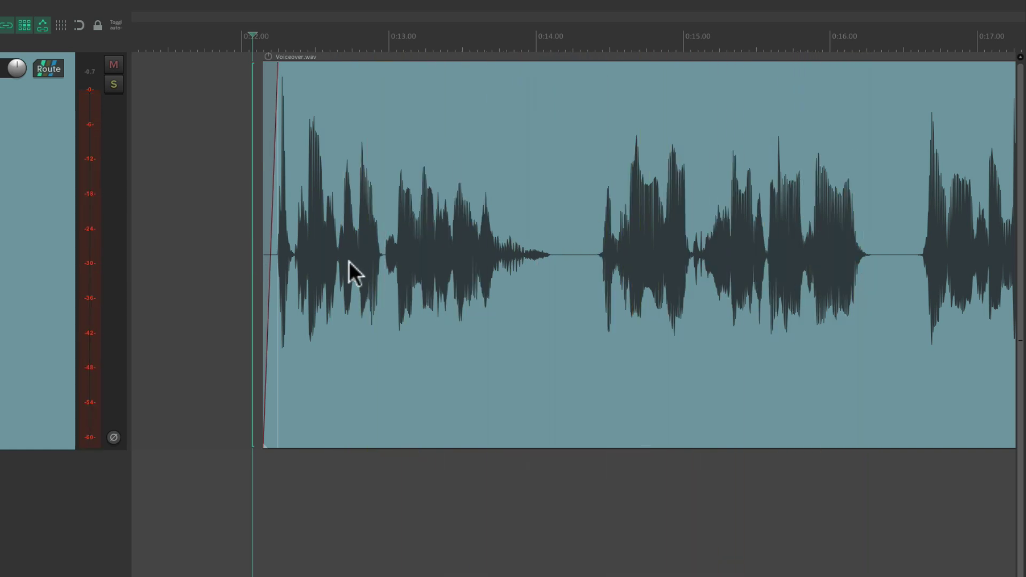
scroll(495, 281, "right", 2)
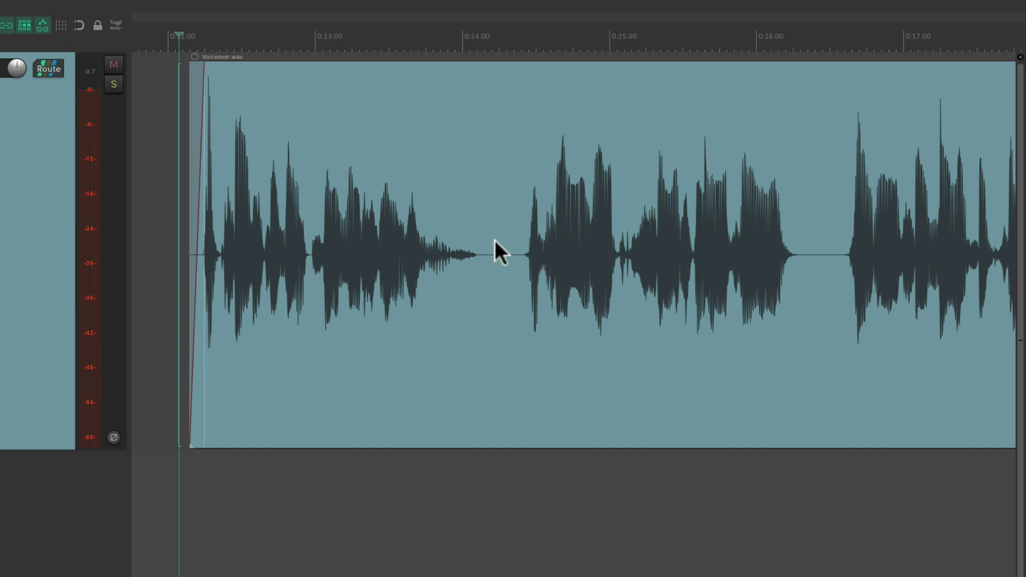
left_click(495, 280)
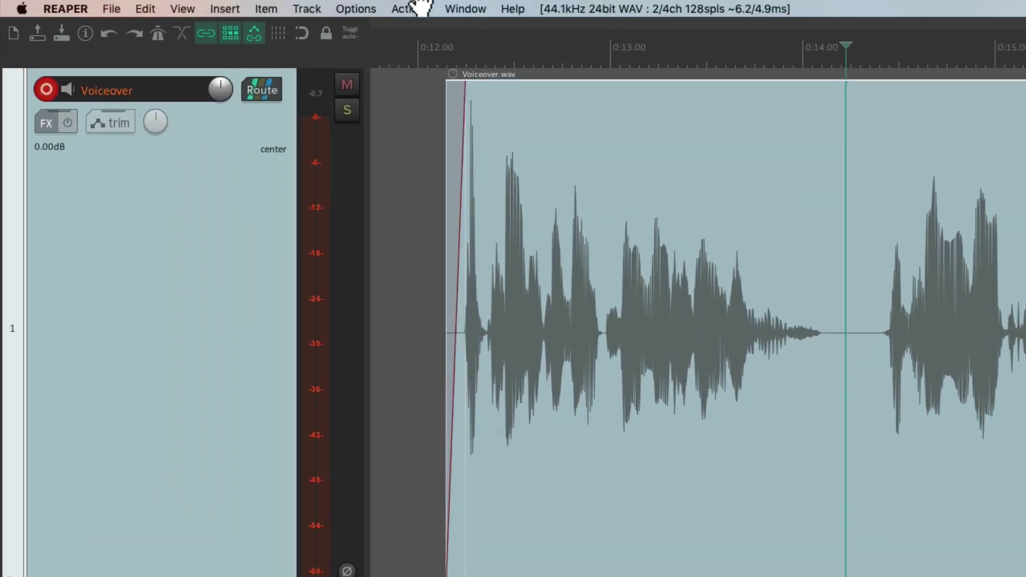
Split the last Voiceover clip at the edit cursor with the 'Split items at edit cursor' action.
left_click(413, 8)
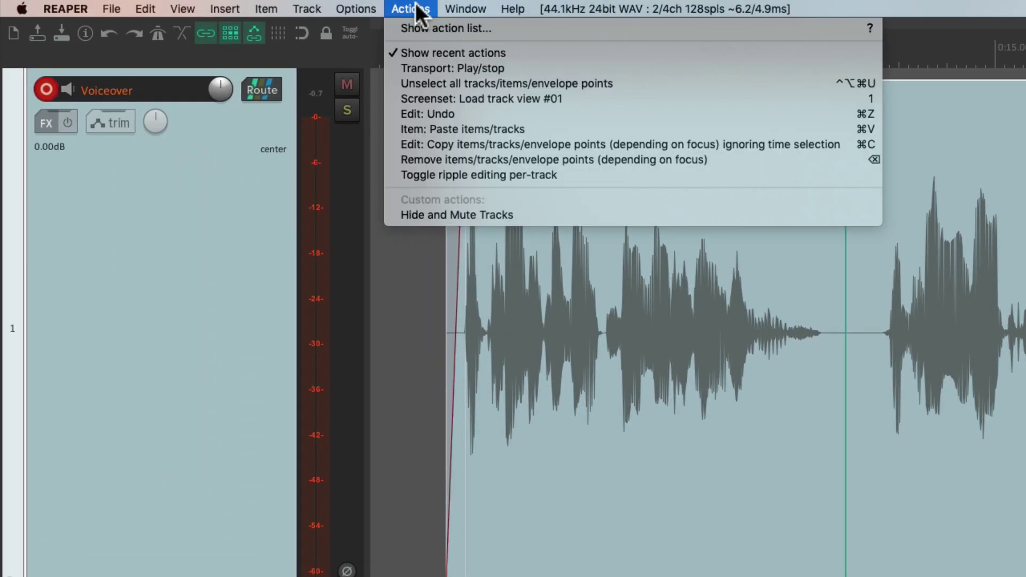
left_click(394, 28)
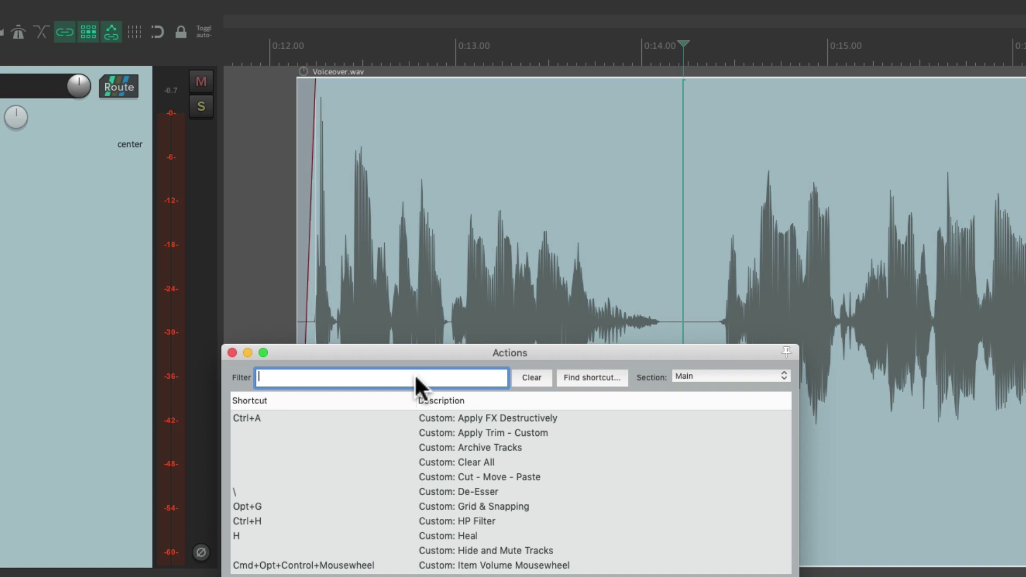
type("split cursor")
left_click(505, 463)
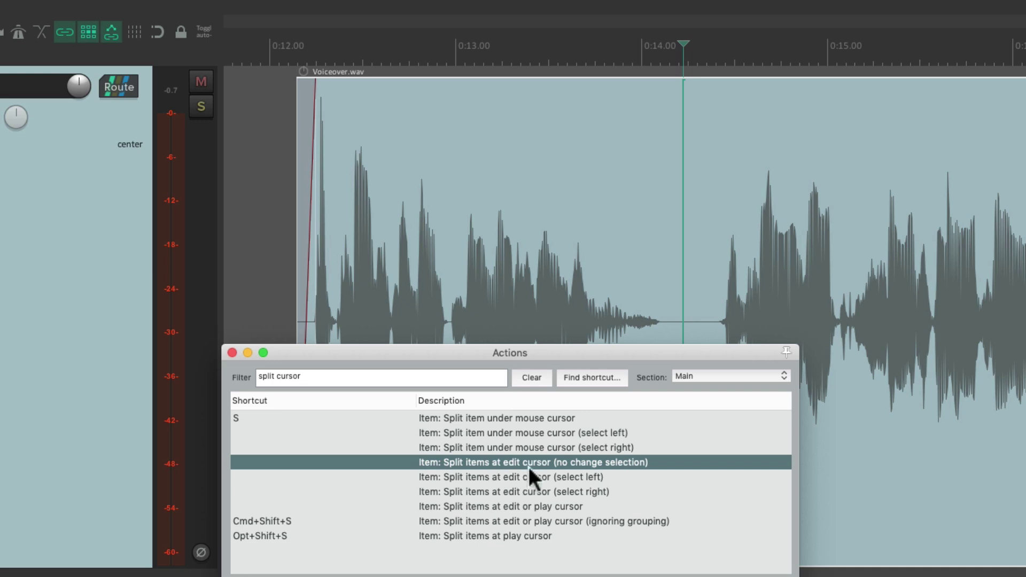
double_click(598, 463)
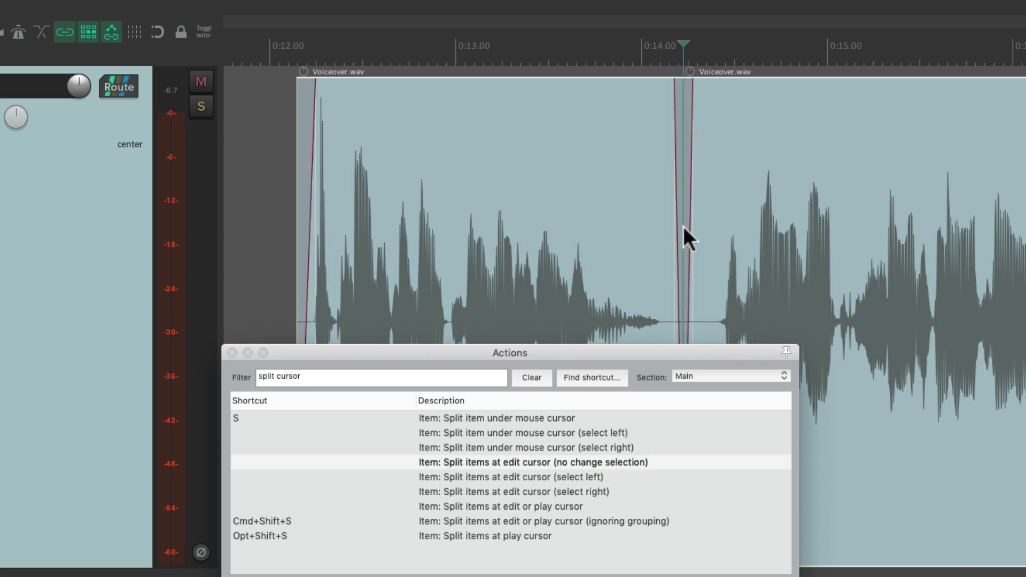
Place marker 10 at the edit cursor with 'Markers: Add/move marker 10 to play/edit cursor'.
left_click(317, 374)
type("add marker")
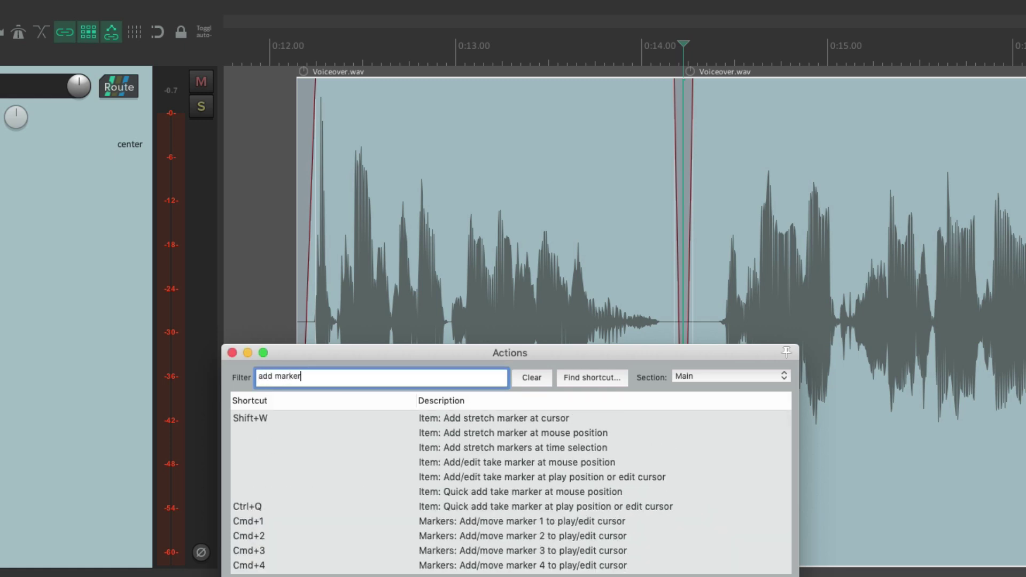
scroll(518, 462, "down", 5)
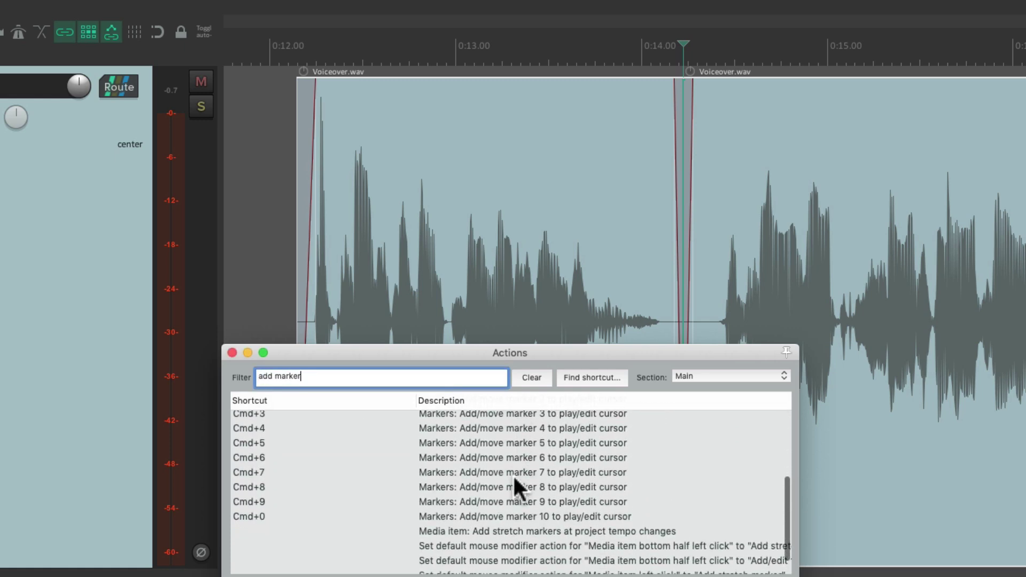
left_click(497, 516)
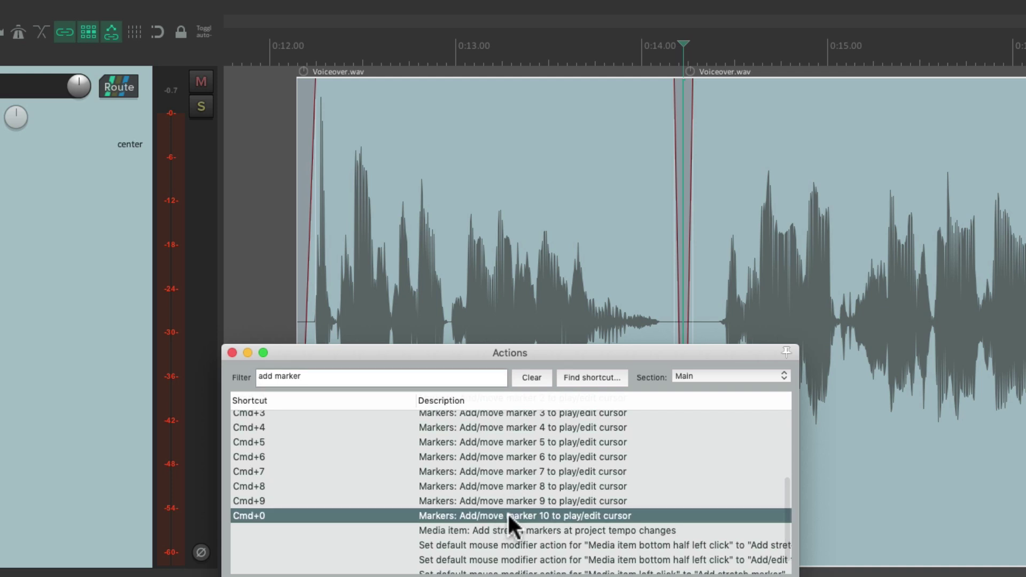
double_click(579, 517)
Move the edit cursor to the end of the project with the 'Go to end of project' action.
left_click(451, 374)
type("end of proje")
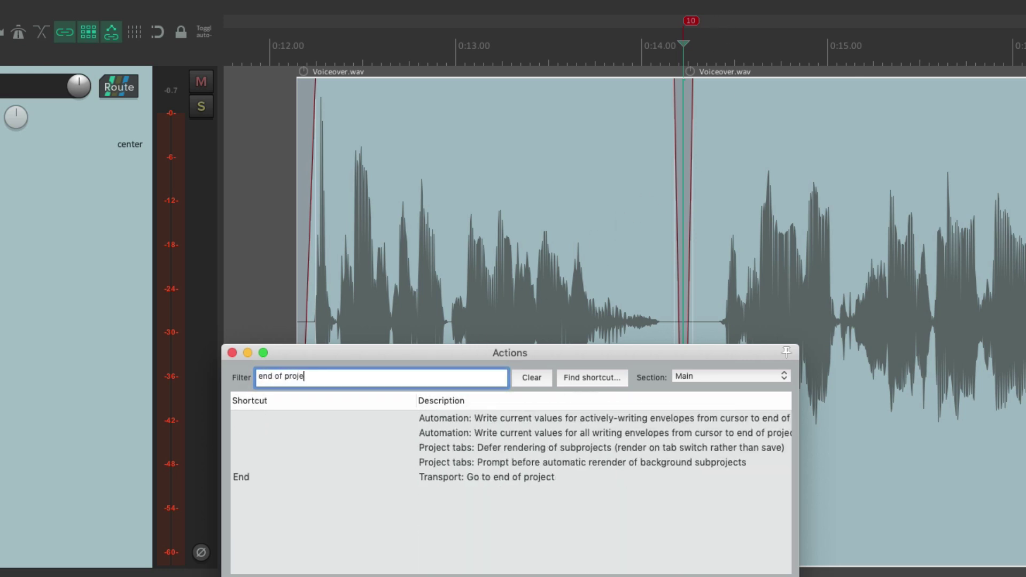
type("ct")
left_click(512, 475)
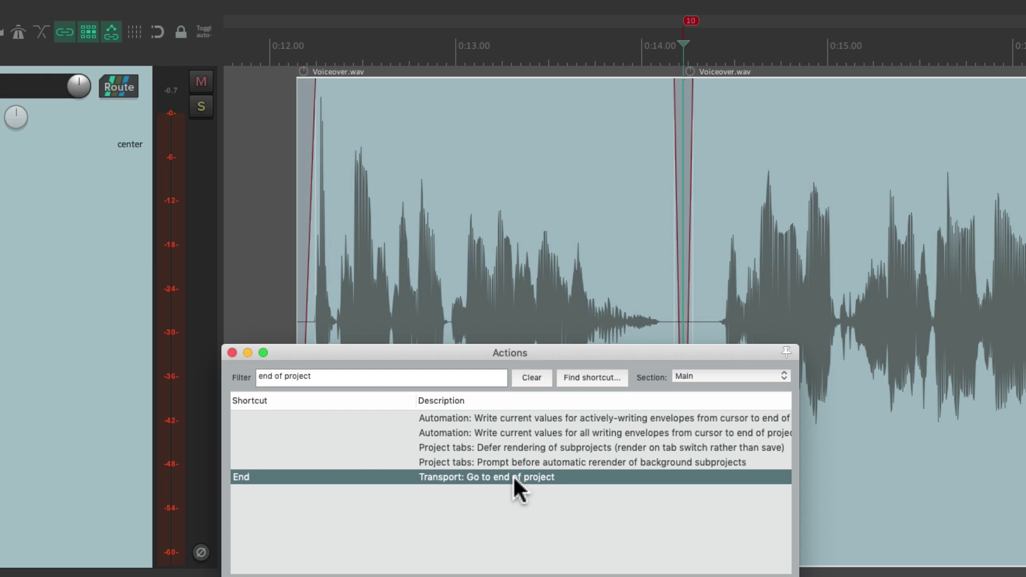
double_click(513, 476)
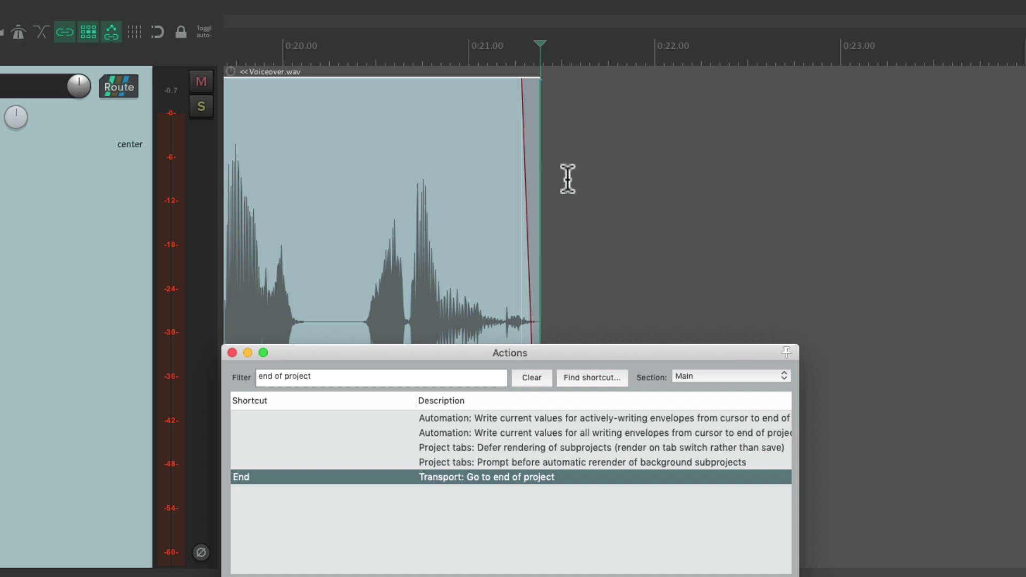
Record a new take with 'Transport: Record', then end it with 'Transport: Stop (save all recorded media)'.
left_click(440, 374)
type("tran")
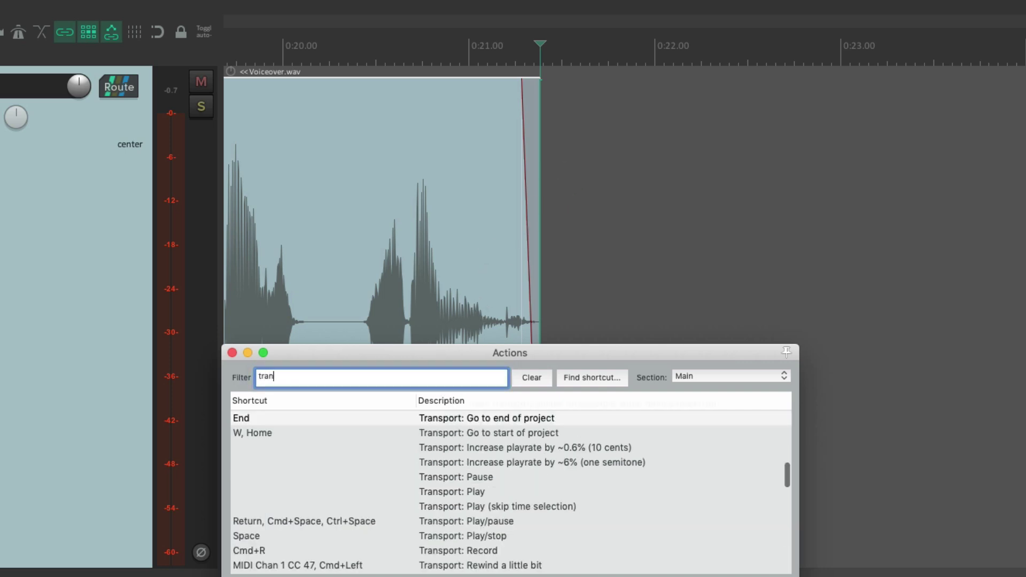
type("sport record")
left_click(541, 419)
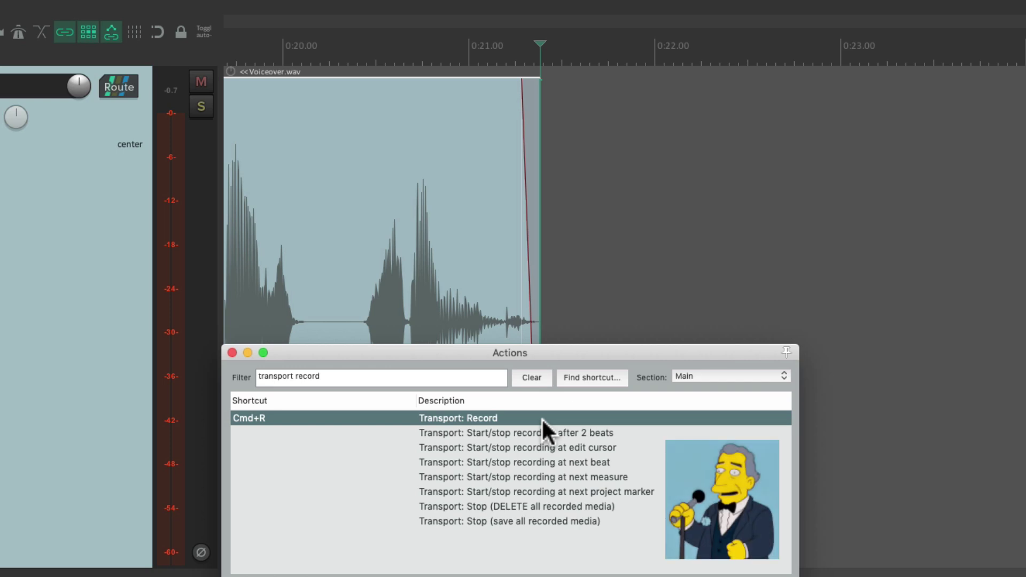
left_click(560, 521)
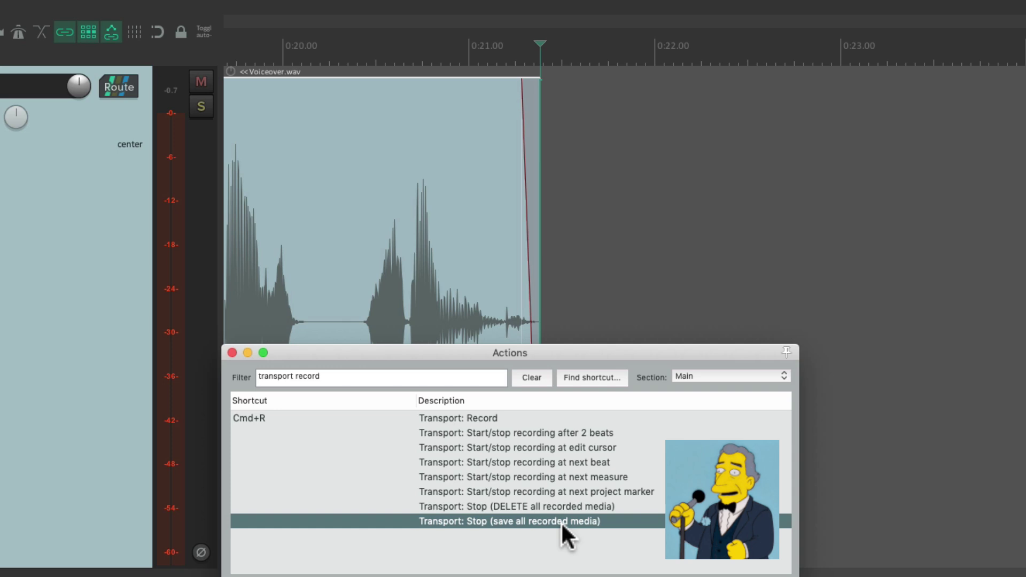
double_click(544, 419)
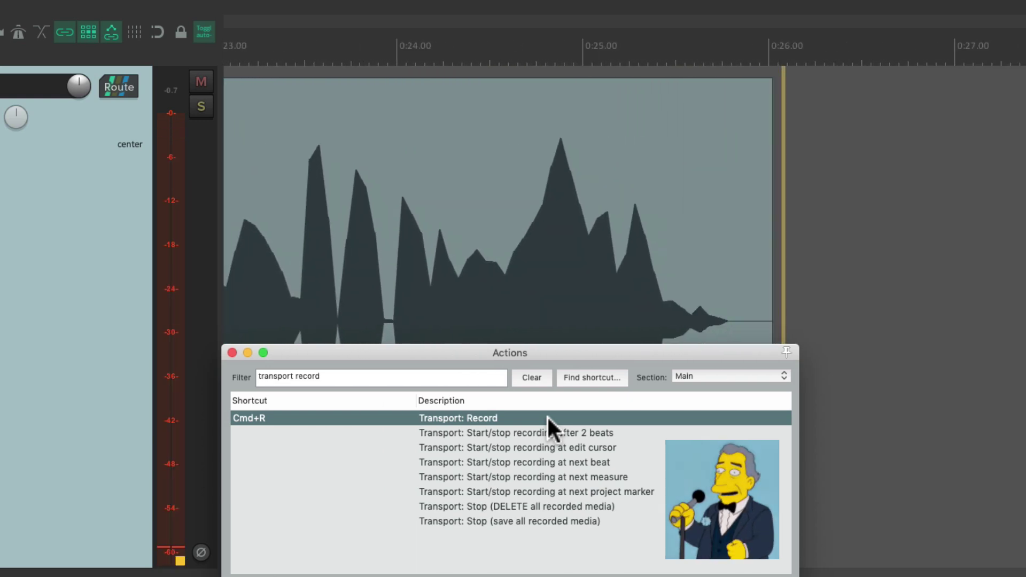
left_click(547, 516)
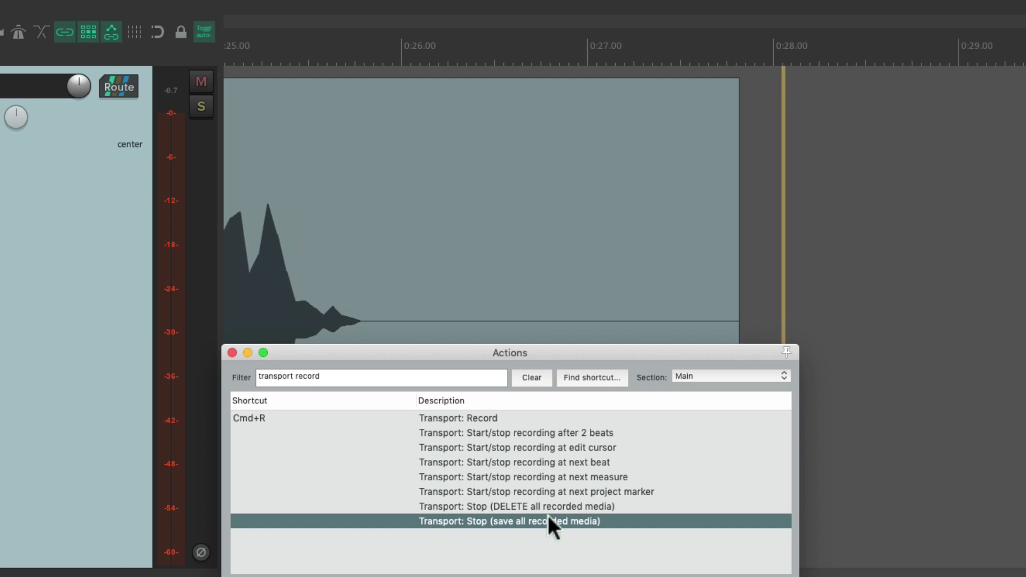
double_click(547, 516)
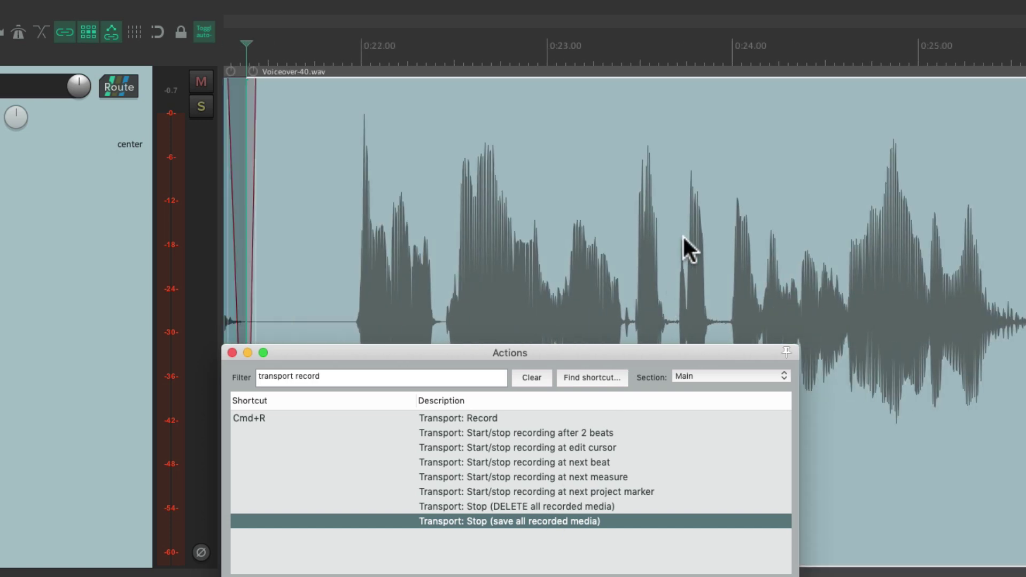
Cut the new Voiceover-40 take from the timeline with the 'Edit: Cut items' action.
left_click(482, 376)
type("cut")
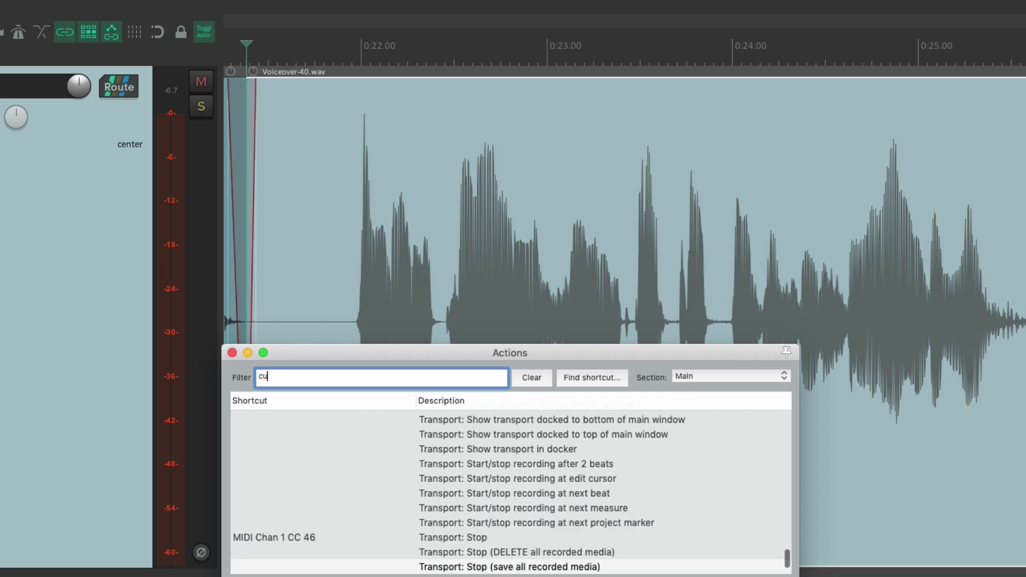
left_click(517, 448)
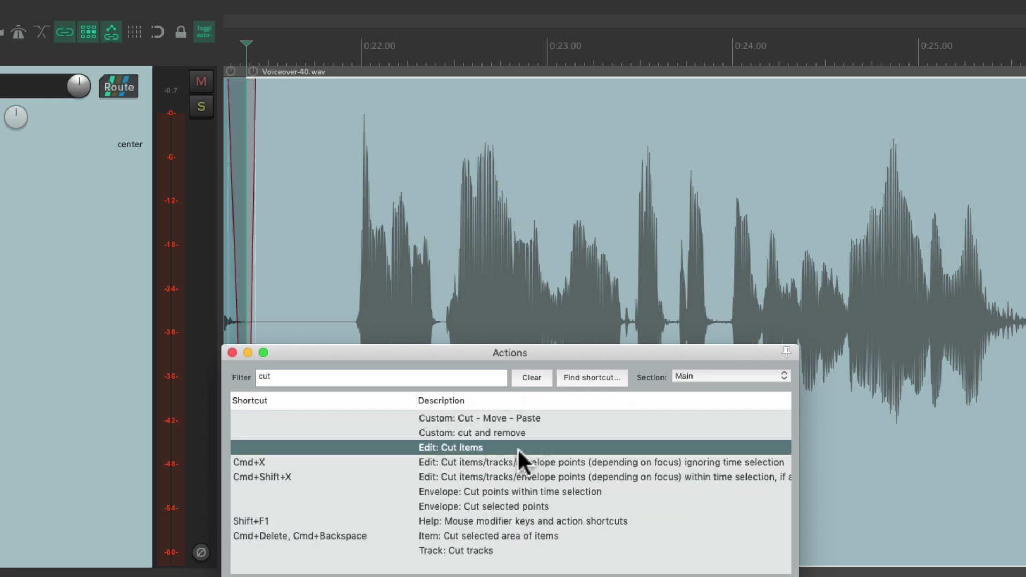
double_click(518, 448)
Move the edit position to marker 10 with 'Markers: Go to marker 10'.
left_click(478, 377)
type("marker 10")
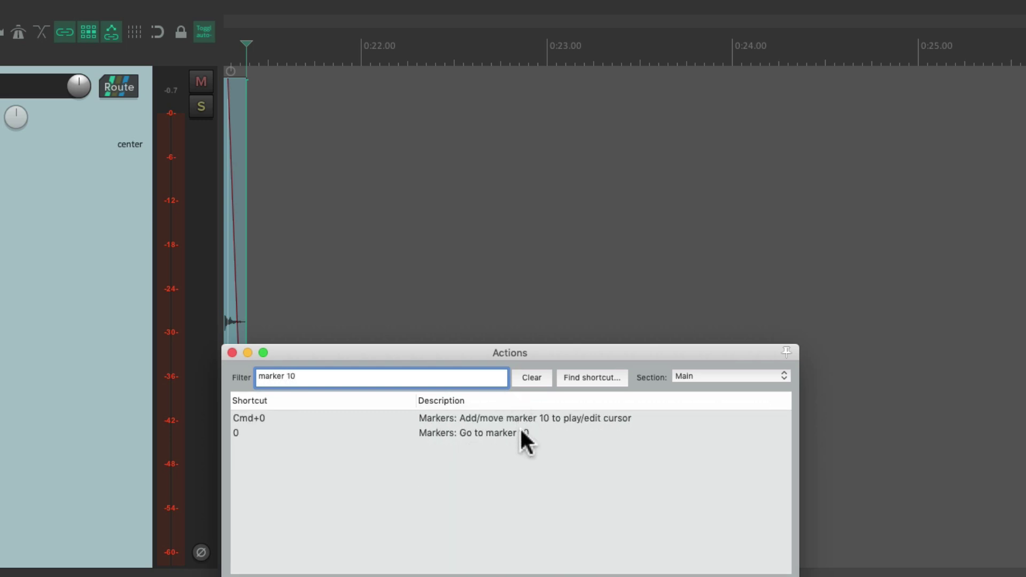
left_click(544, 433)
double_click(546, 432)
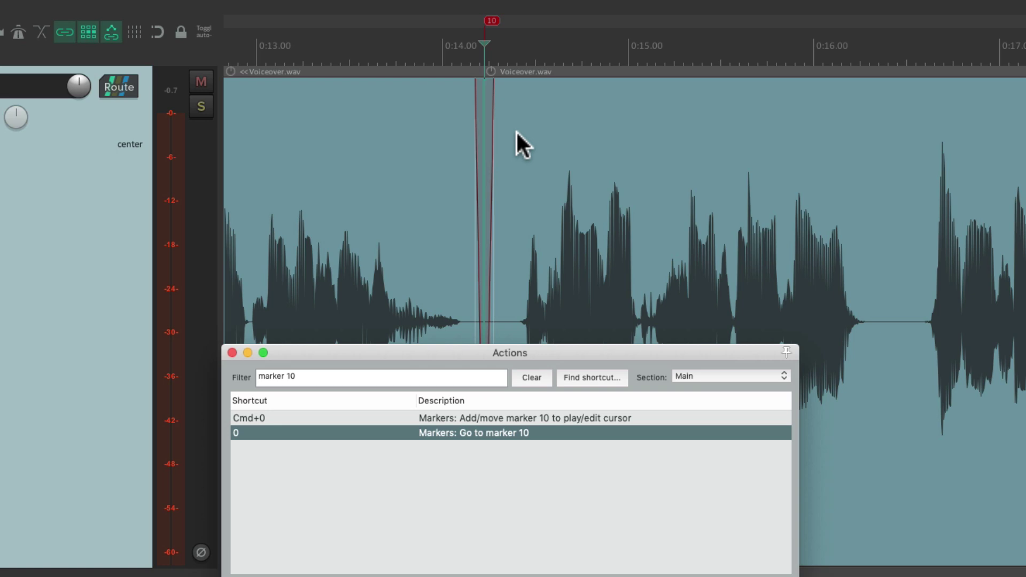
Paste the take at marker 10 with 'Item: Insert time on tracks and paste items', then close the list.
left_click(387, 376)
type("paste item")
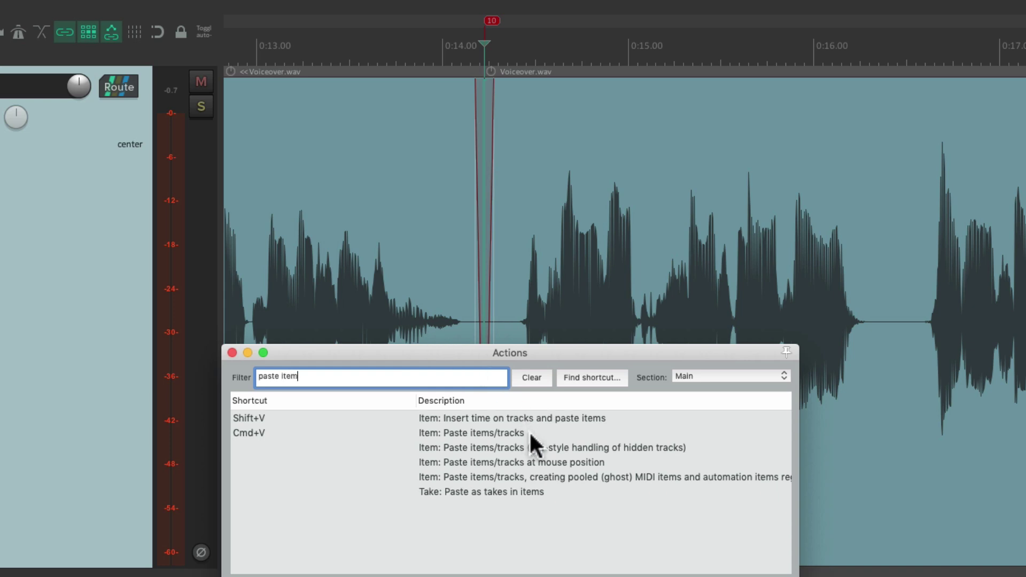
left_click(530, 434)
left_click(541, 419)
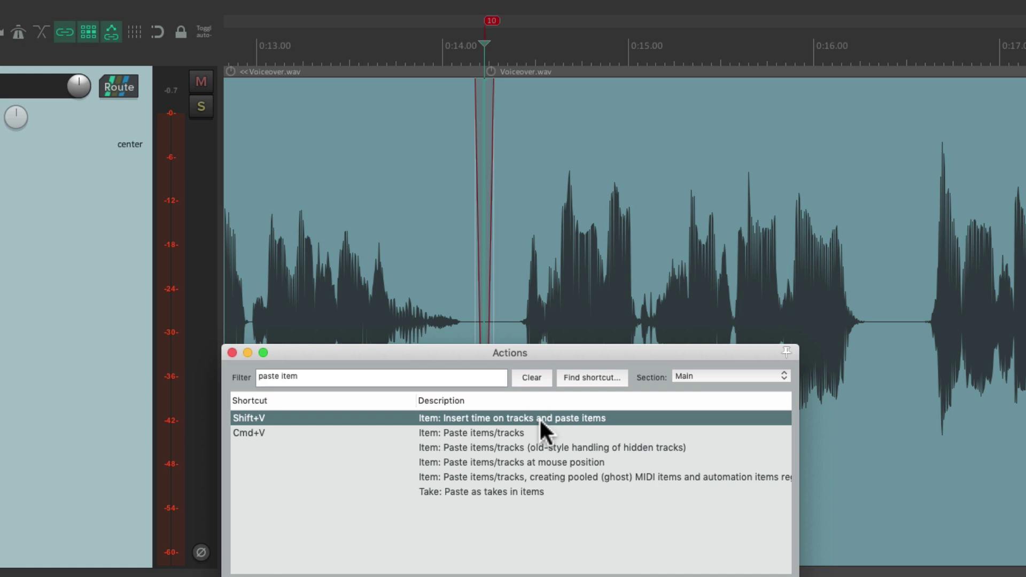
double_click(539, 418)
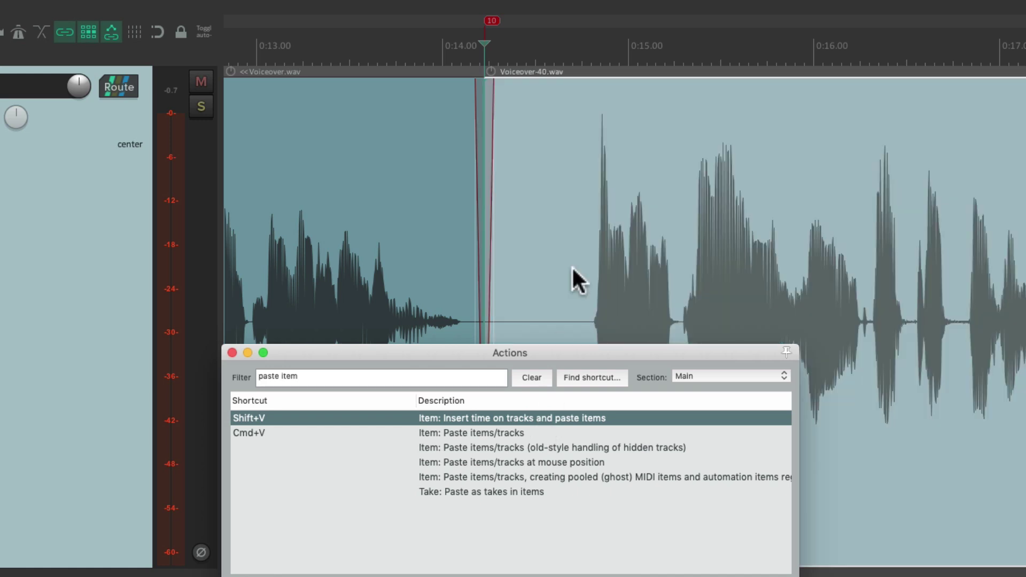
scroll(562, 178, "down", 1)
scroll(562, 178, "down", 3)
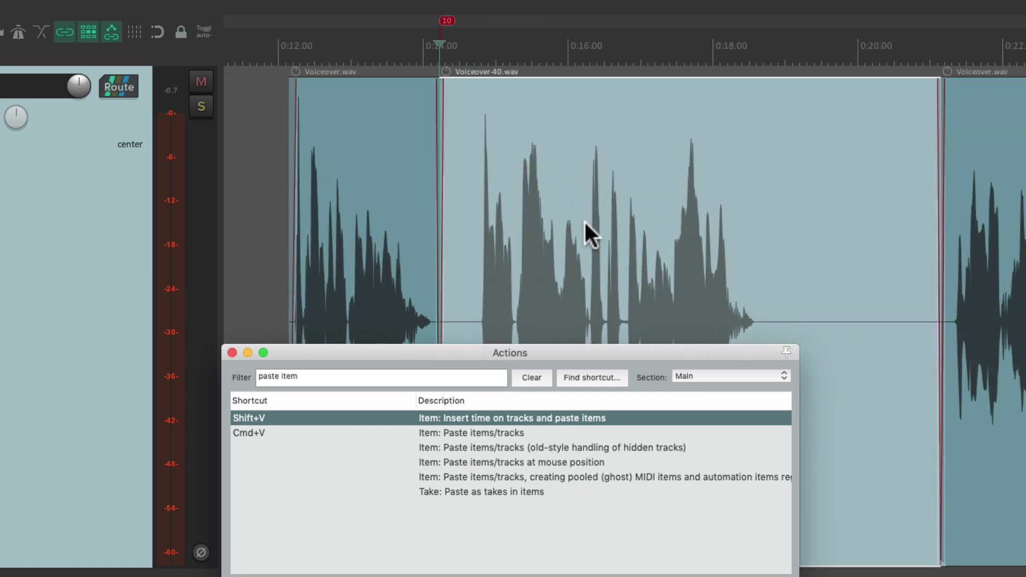
key("Escape")
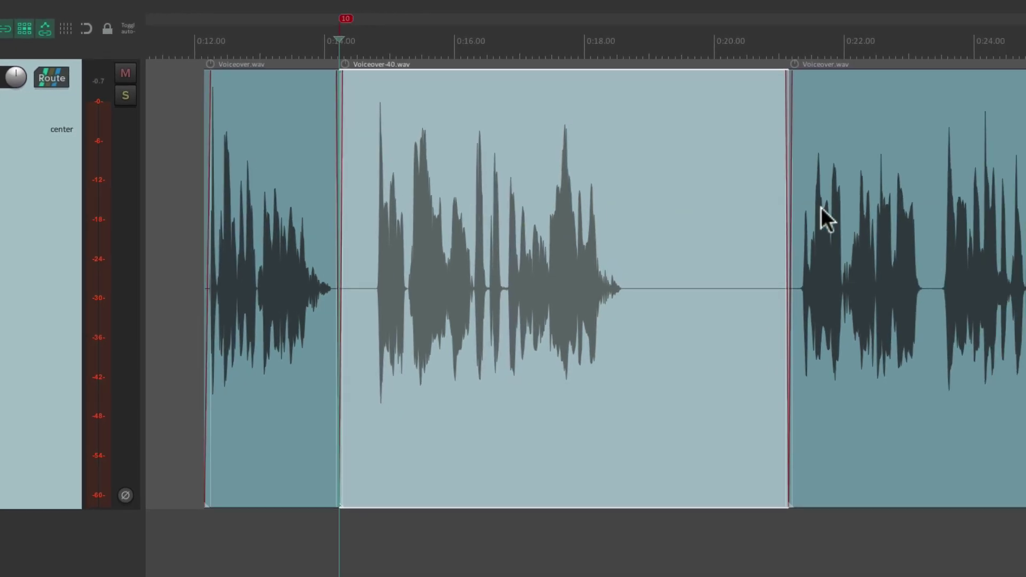
Trim Voiceover-40's end and start, and slide it and the following Voiceover piece left to close the gaps.
left_click_drag(783, 301, 645, 302)
left_click_drag(834, 142, 745, 161)
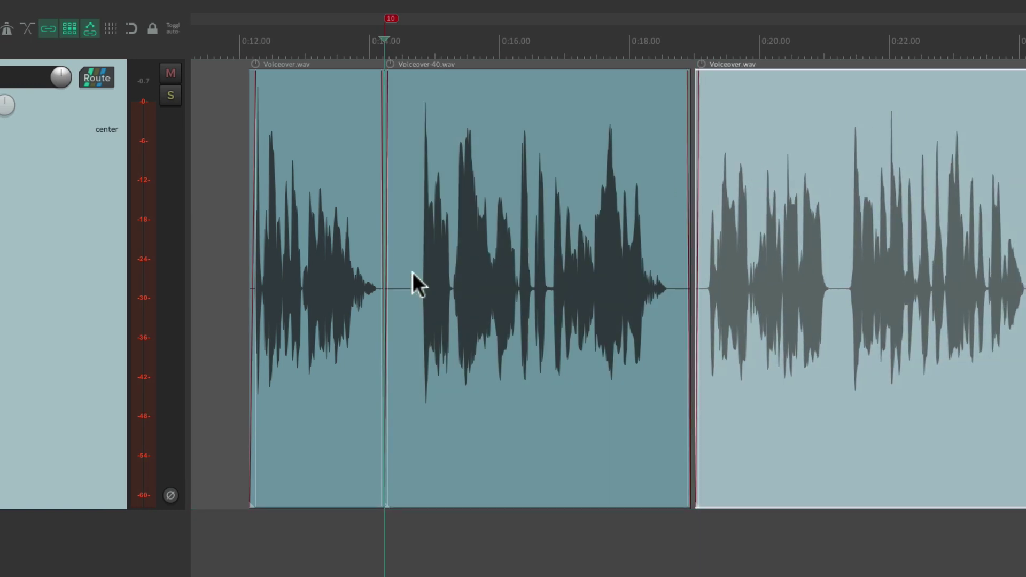
left_click_drag(384, 283, 410, 280)
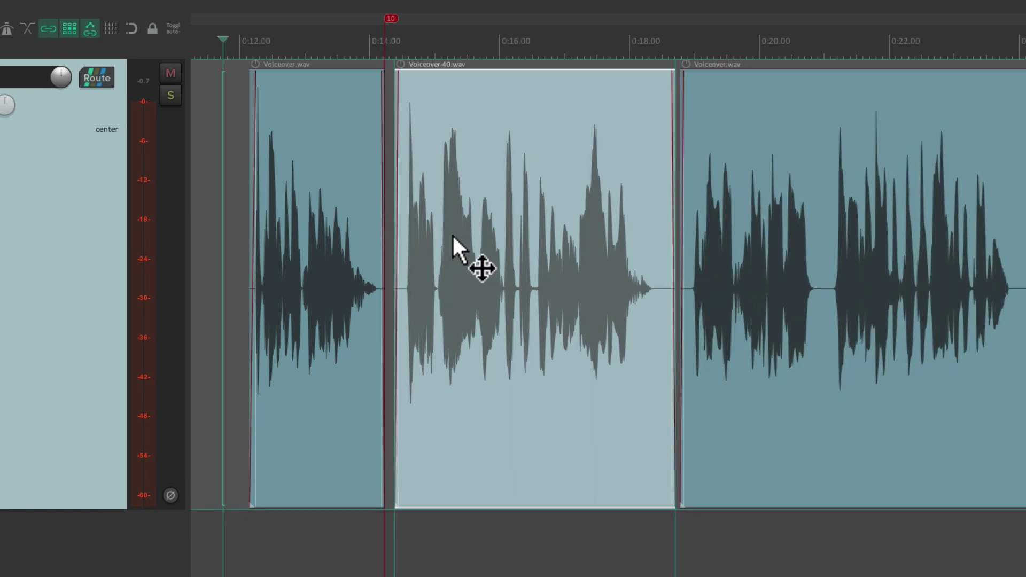
left_click_drag(459, 232, 451, 233)
Play back the edit, undo and redo to compare with the original, then bring up the Actions list.
key("space")
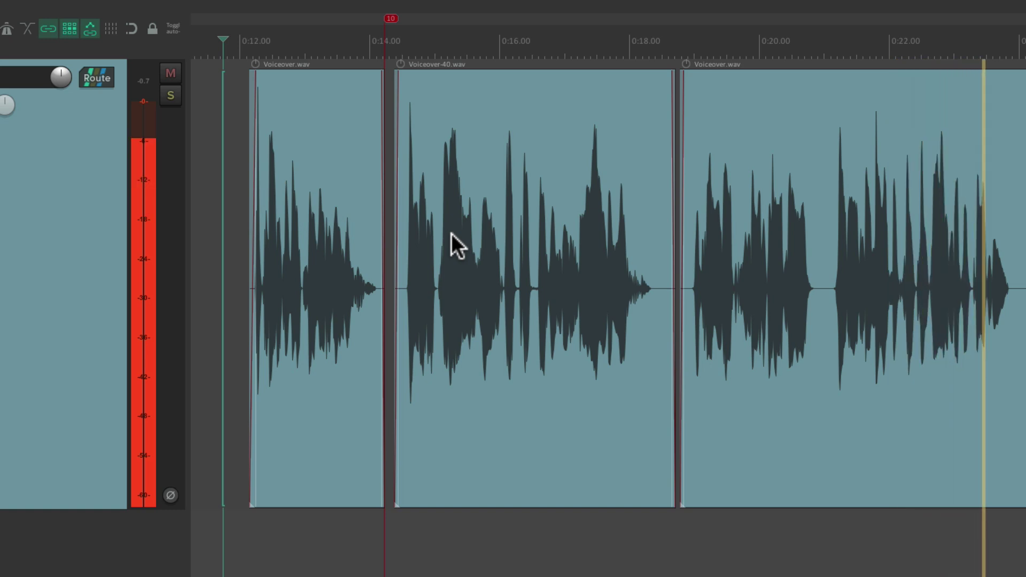
key("space")
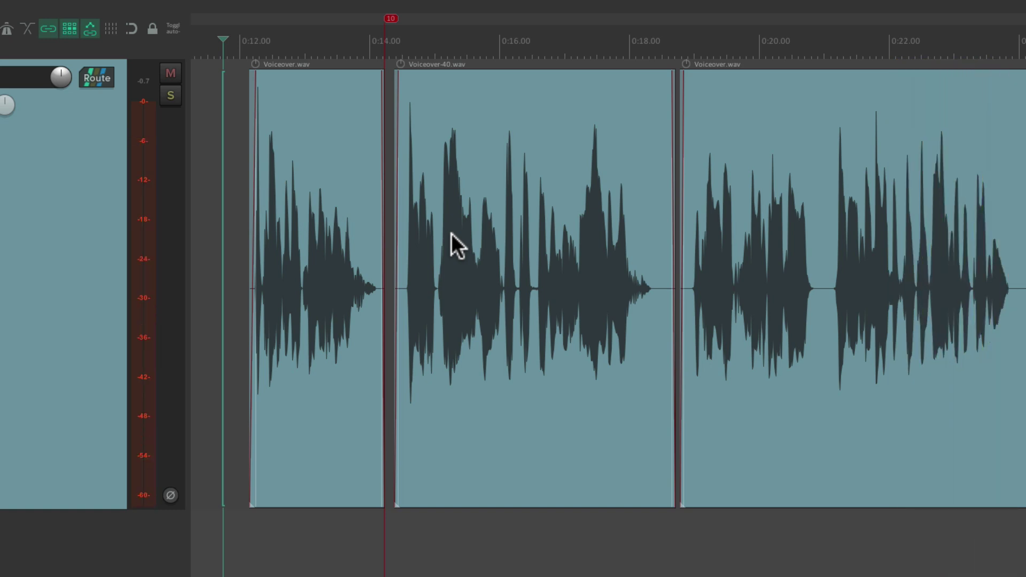
key("ctrl+z")
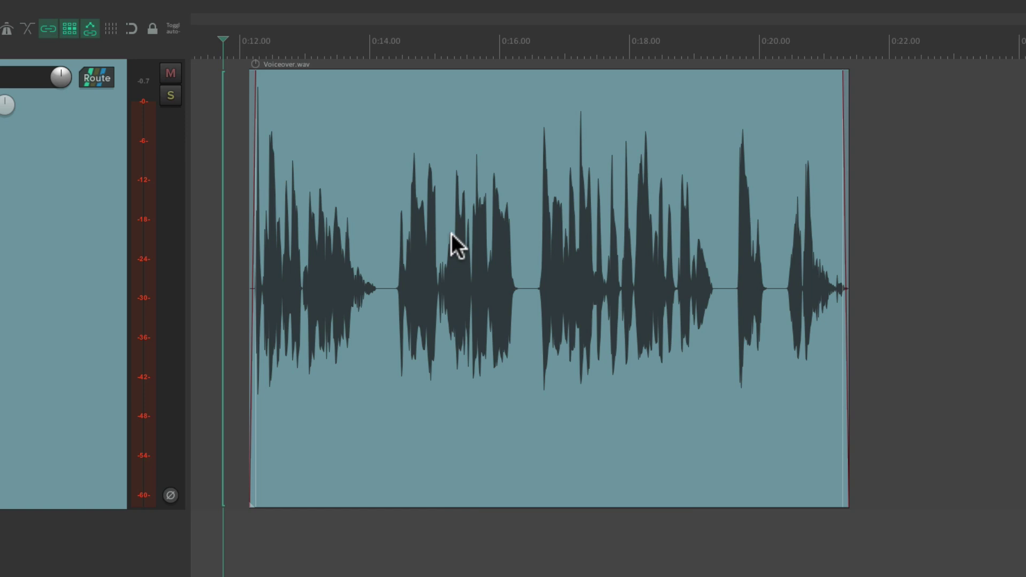
key("ctrl+shift+z")
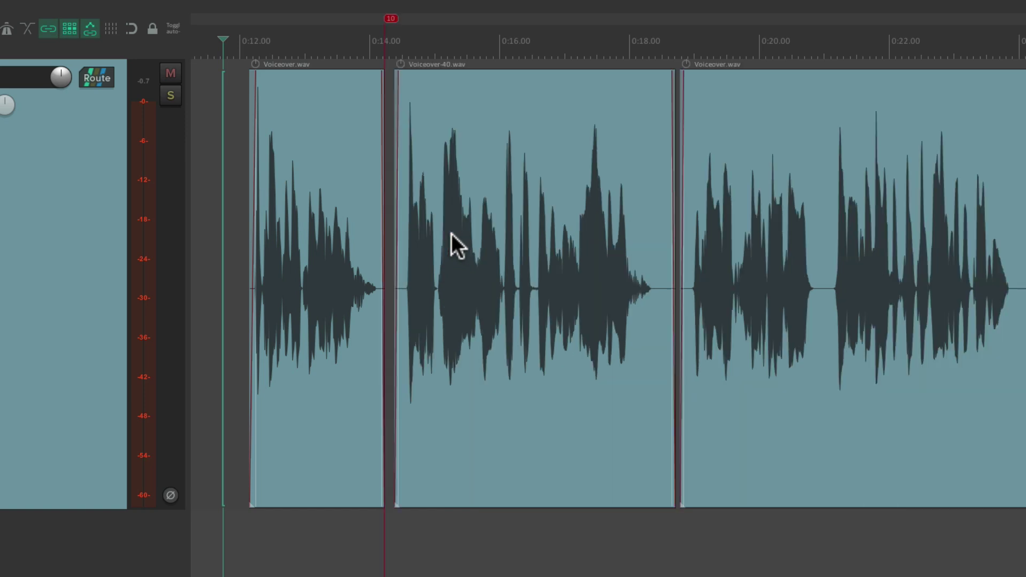
key("question")
left_click(497, 388)
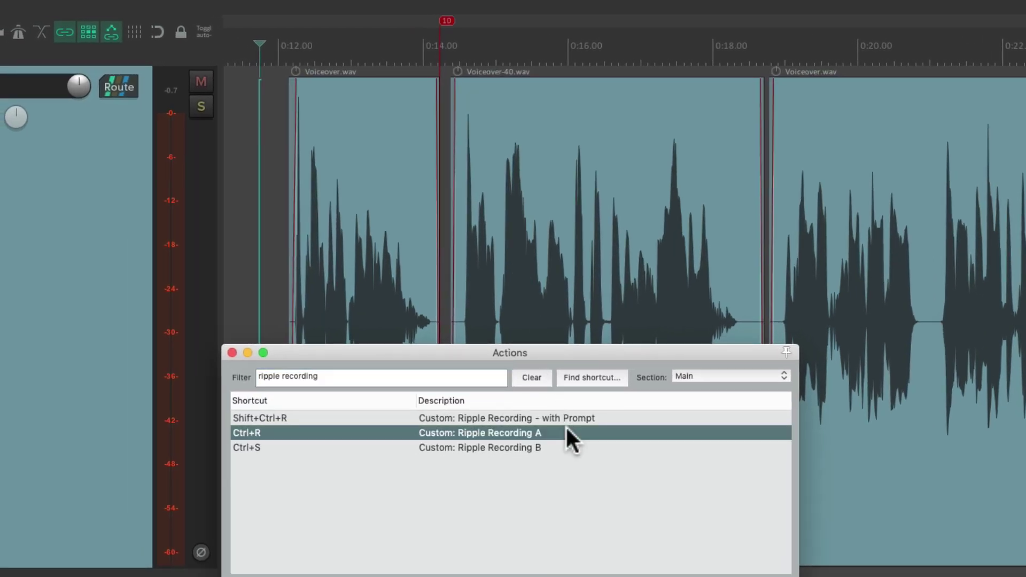
left_click(566, 445)
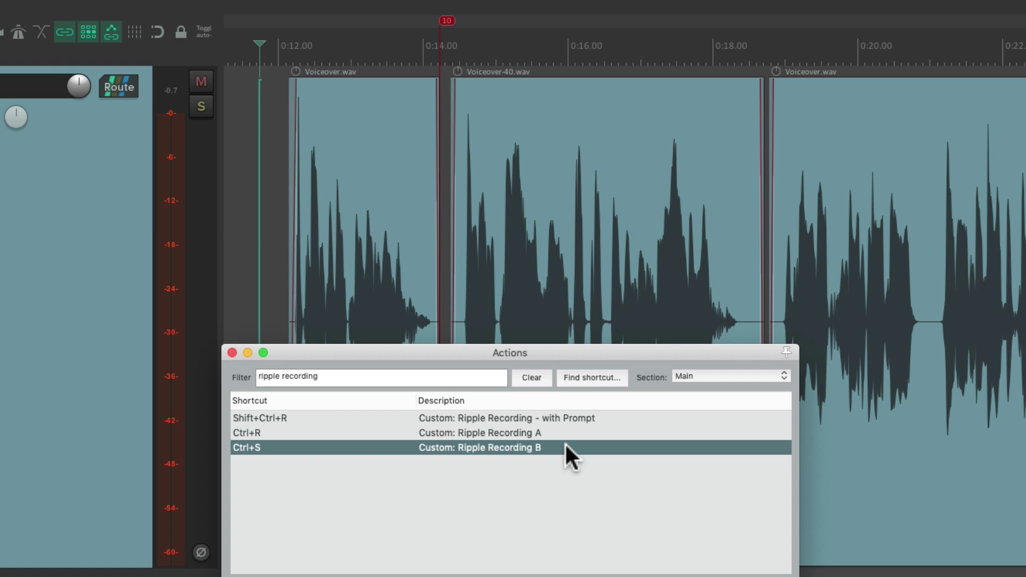
left_click(554, 431)
double_click(554, 431)
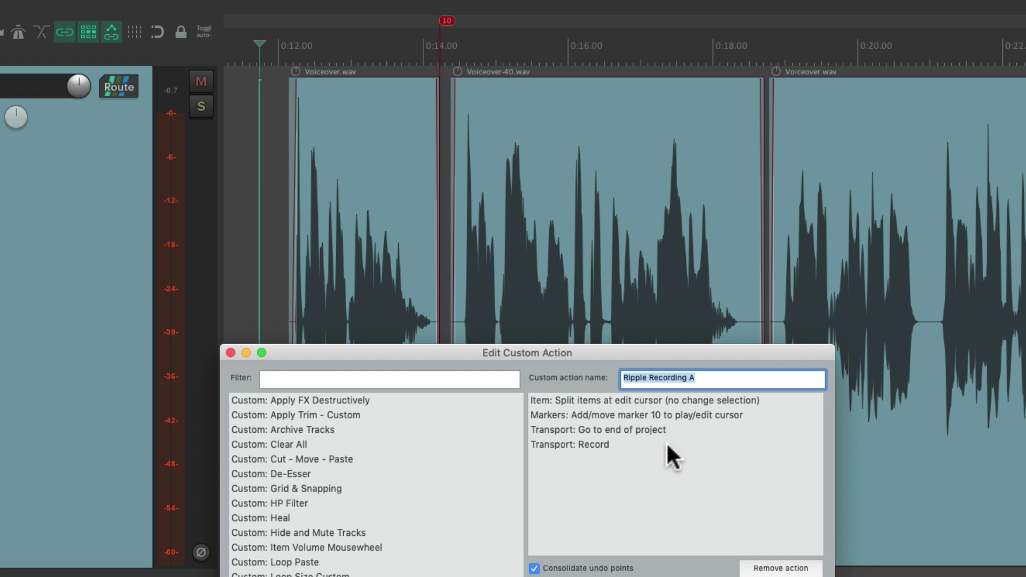
key("Escape")
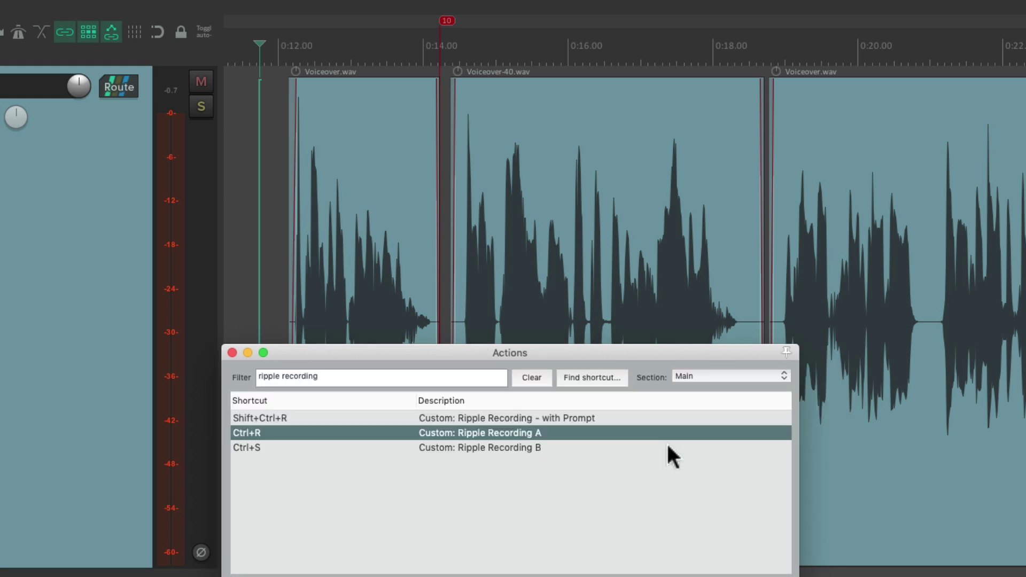
left_click(576, 444)
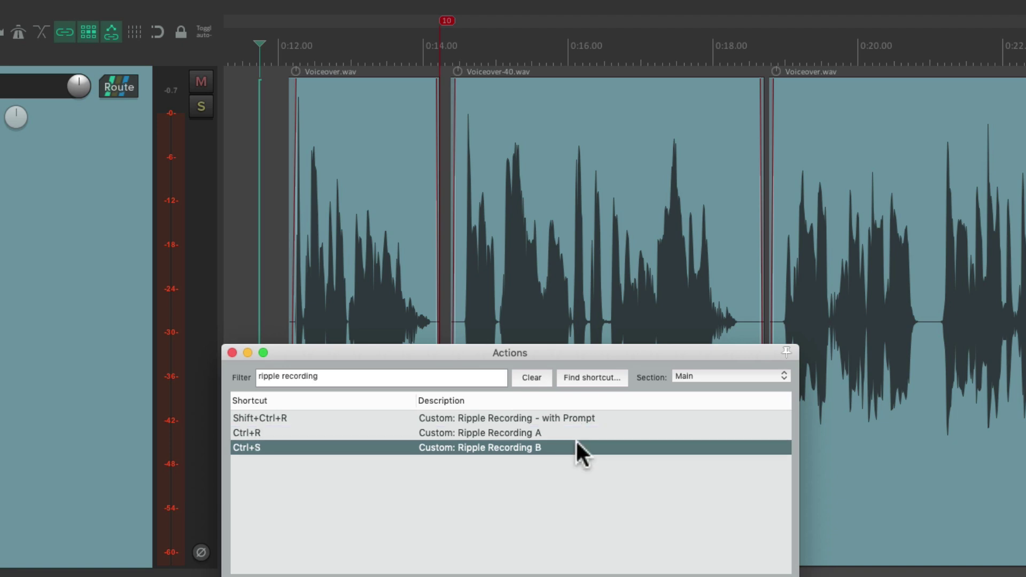
double_click(576, 443)
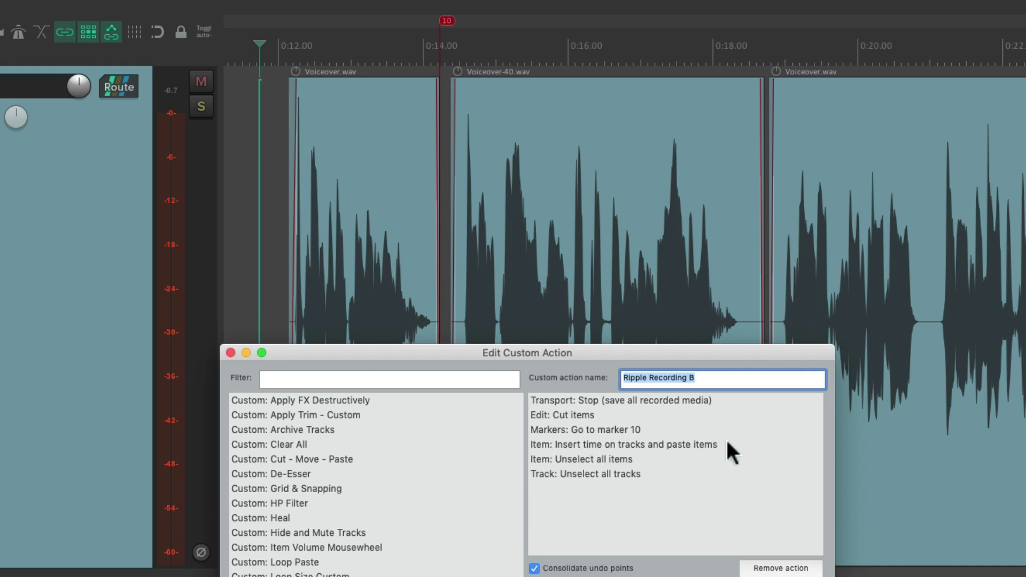
left_click(678, 456)
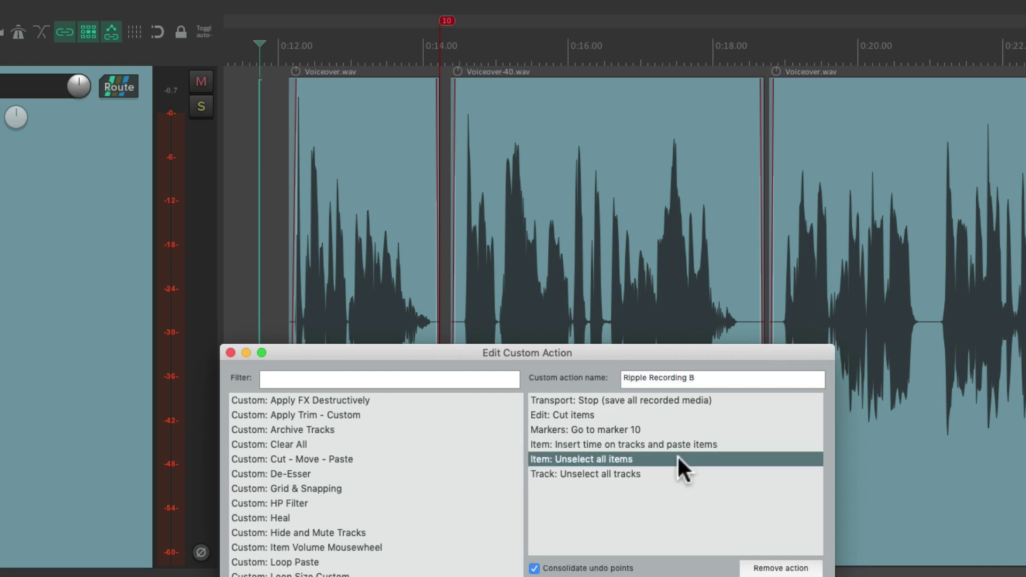
left_click(675, 472)
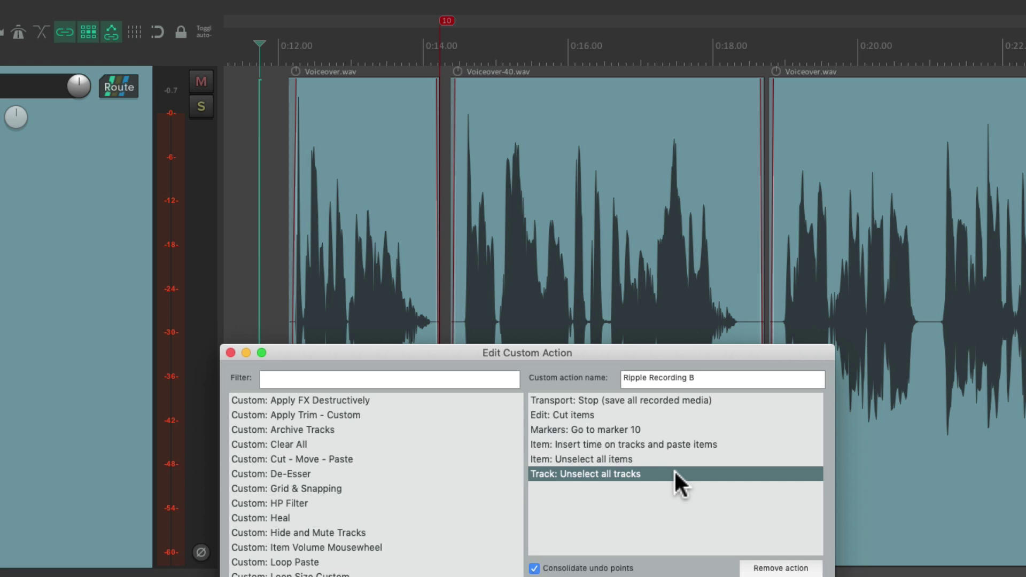
left_click(659, 460)
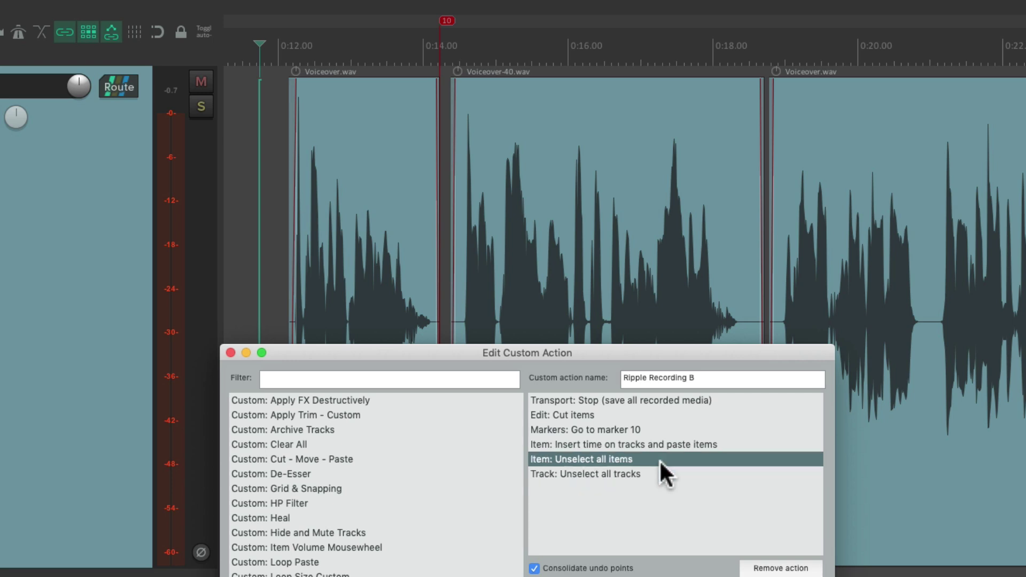
left_click(663, 473)
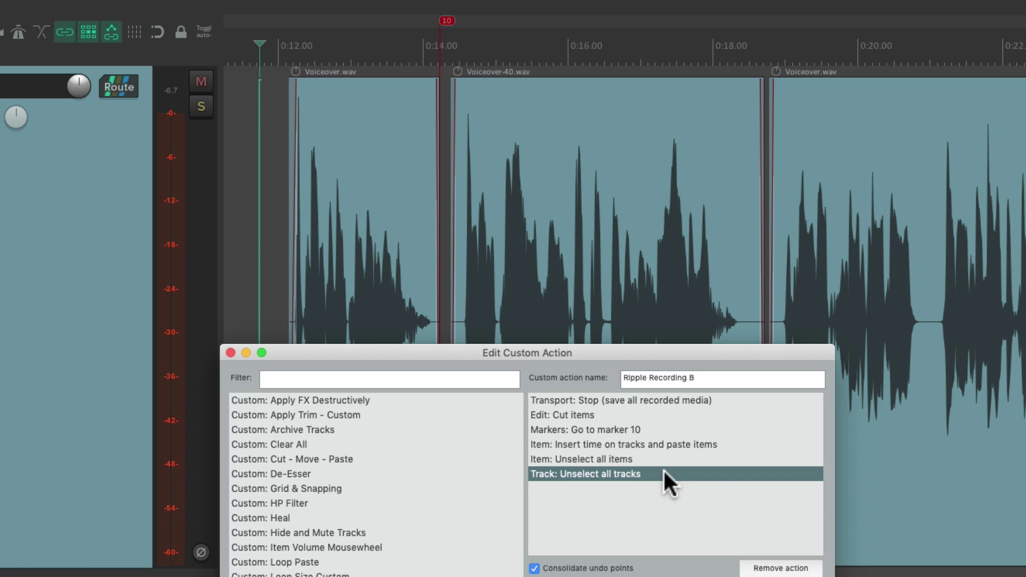
key("Return")
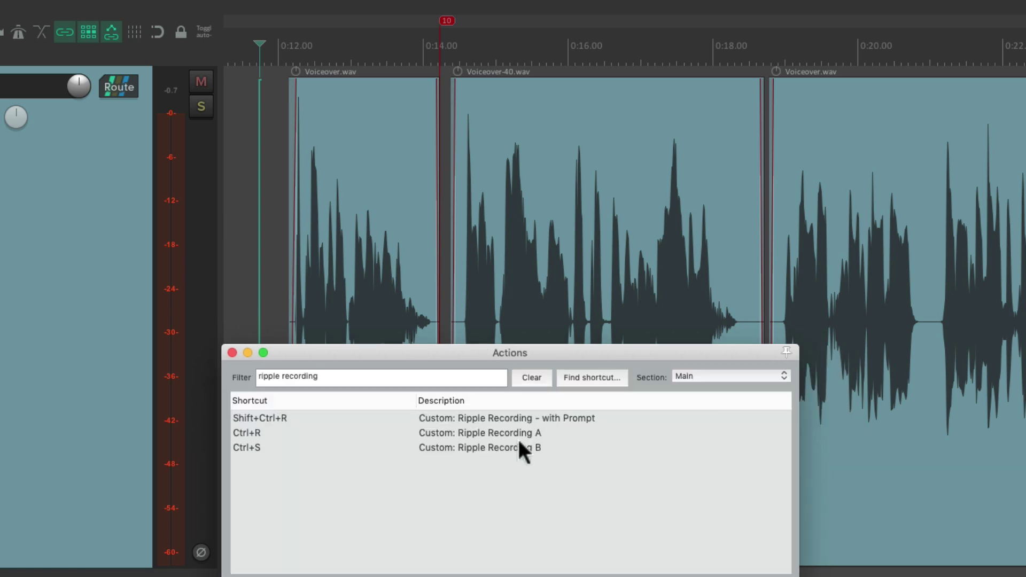
left_click(484, 432)
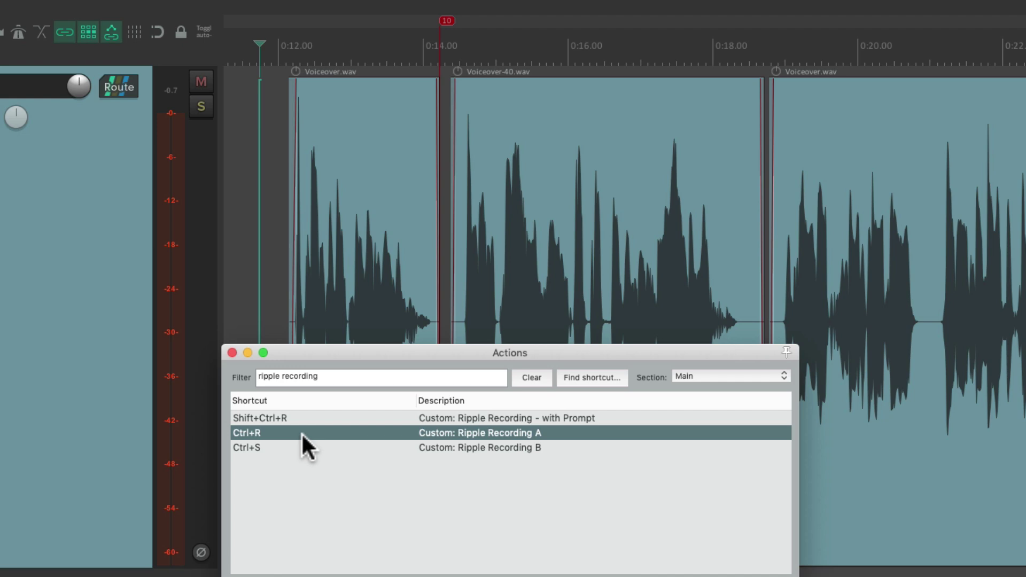
left_click(314, 448)
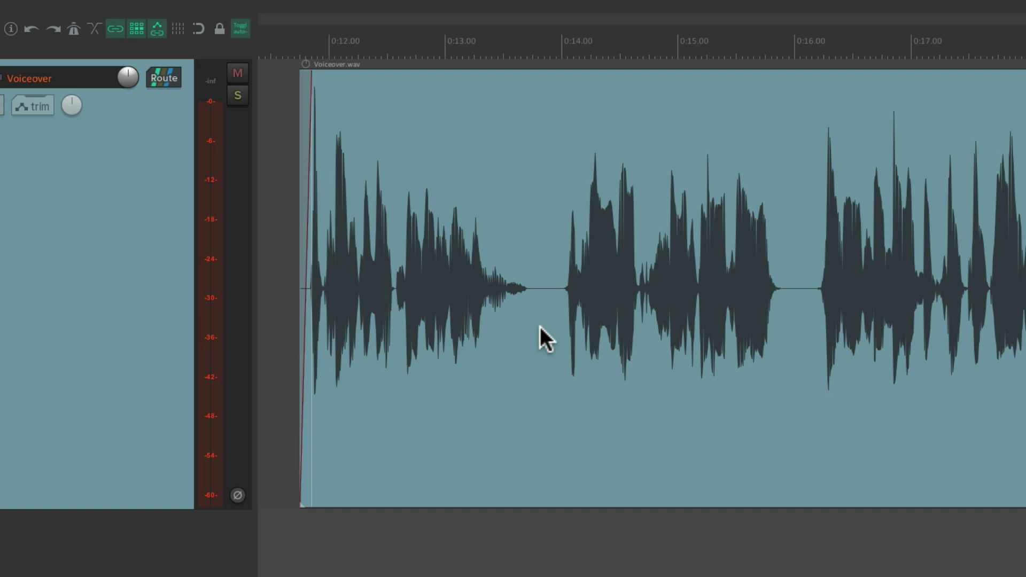
Ripple-record Voiceover-41 at marker 10, trim its lead-in and tail, slide it left, and play back.
left_click(544, 309)
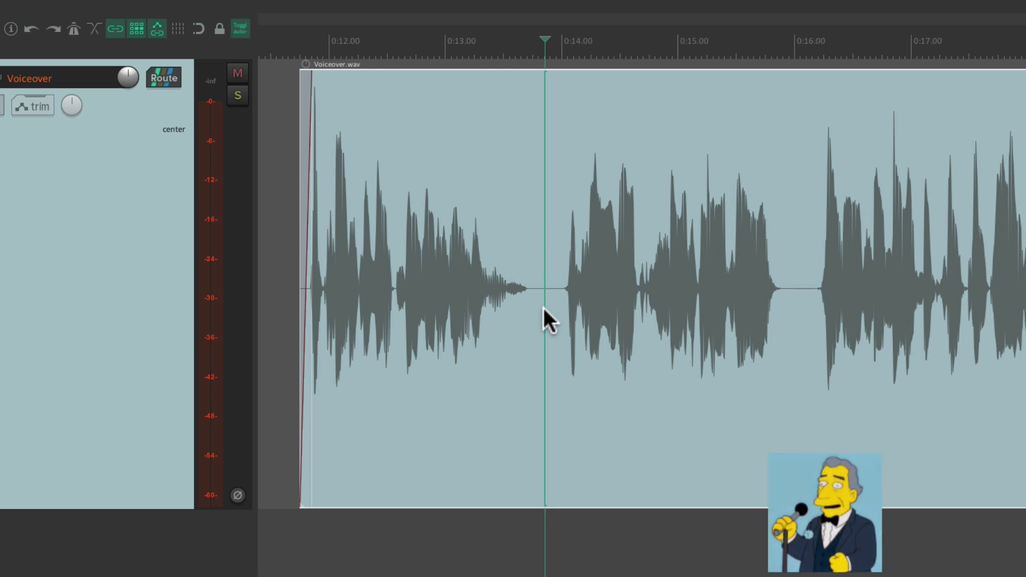
key("End")
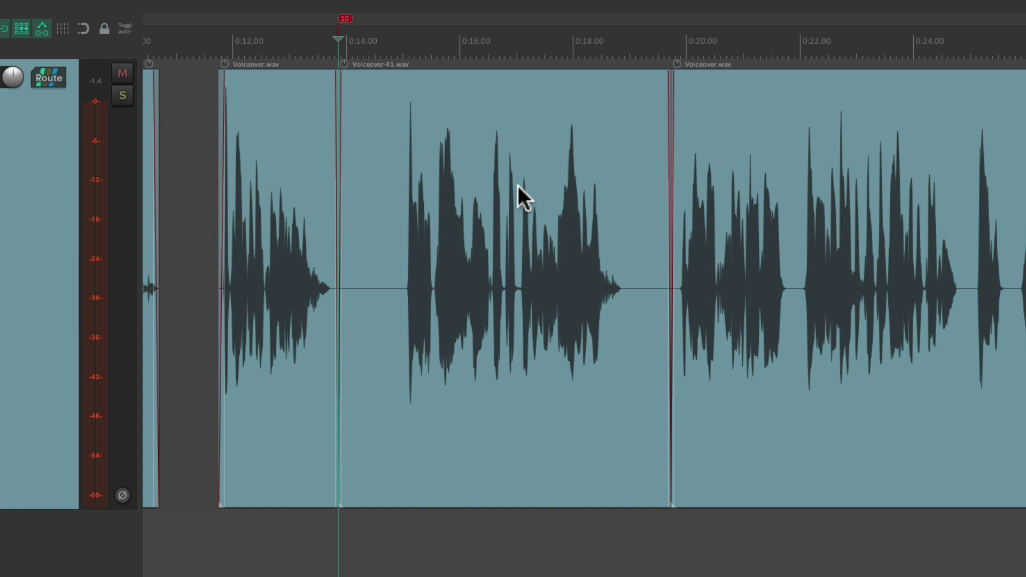
scroll(351, 382, "up", 4)
left_click_drag(326, 346, 459, 337)
left_click_drag(526, 237, 449, 236)
scroll(534, 305, "down", 2)
left_click_drag(824, 321, 761, 346)
left_click(823, 221)
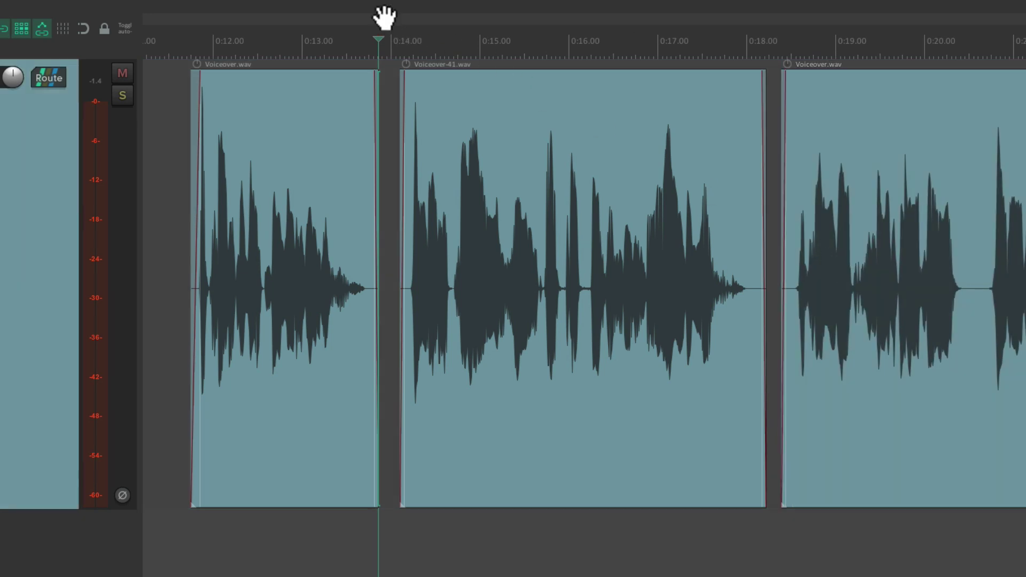
left_click(175, 217)
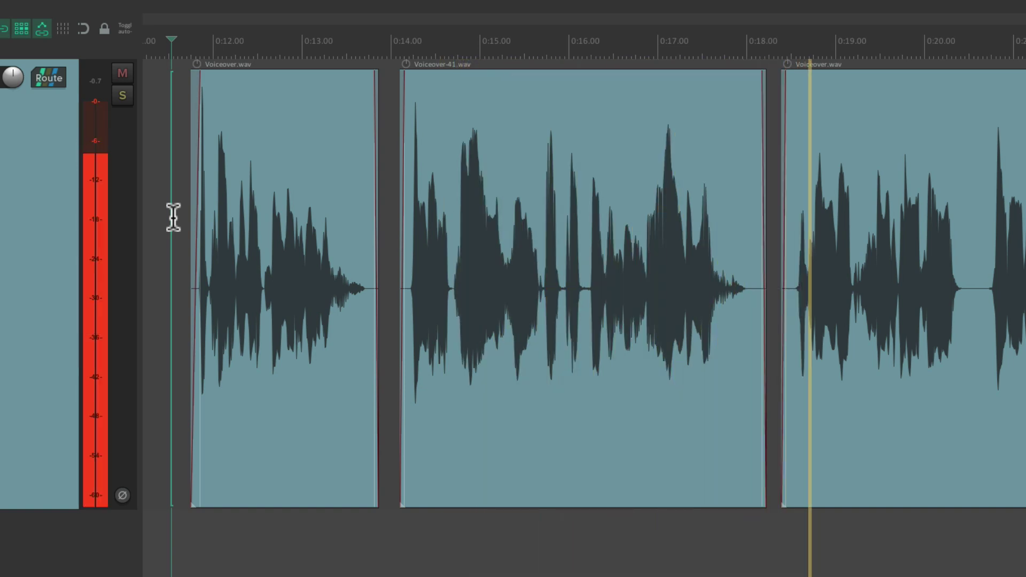
key("space")
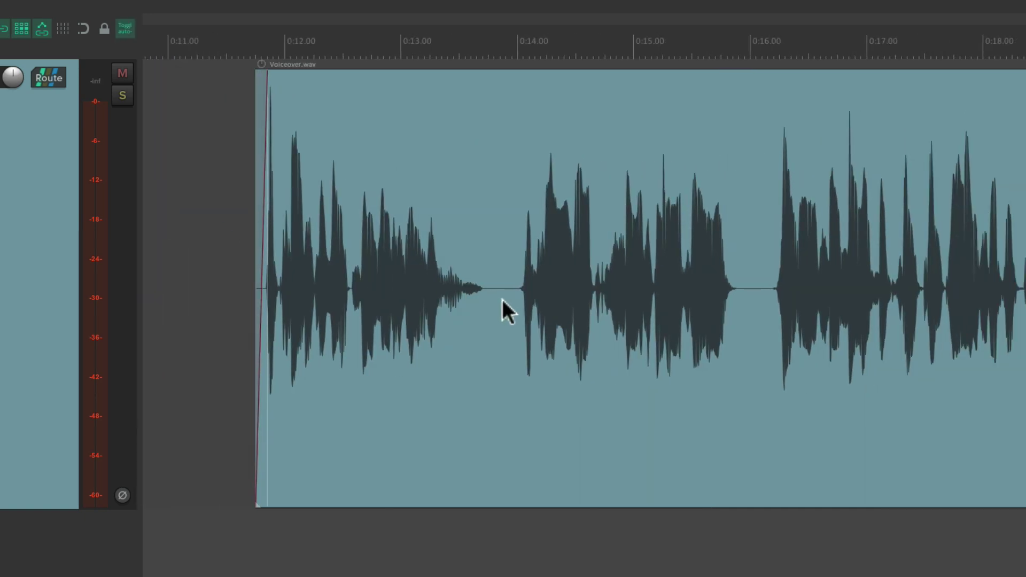
Set the insert point at about 0:13.9 and play from just before the clip to record Voiceover-43.
left_click(502, 299)
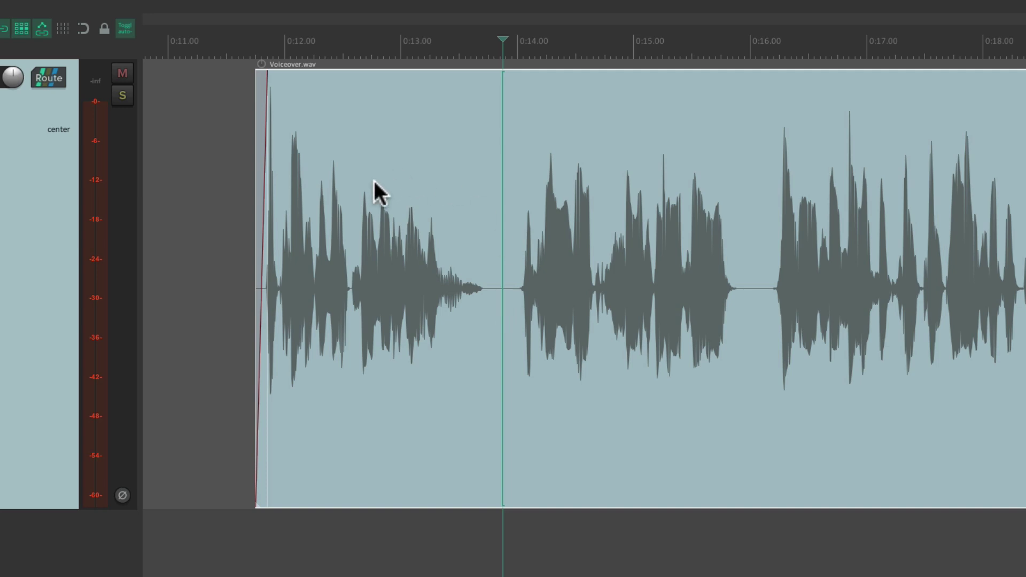
left_click(239, 233)
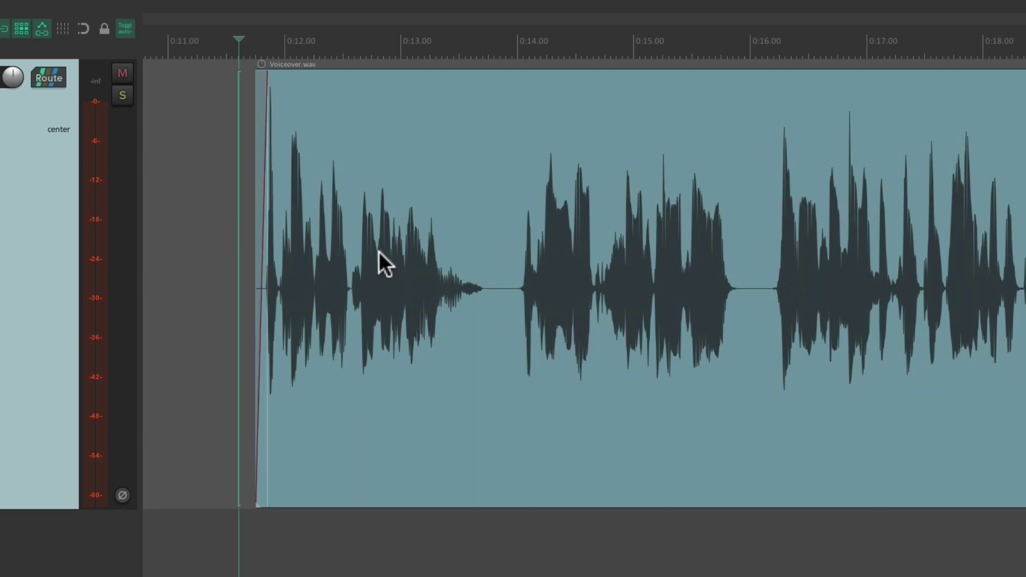
key("space")
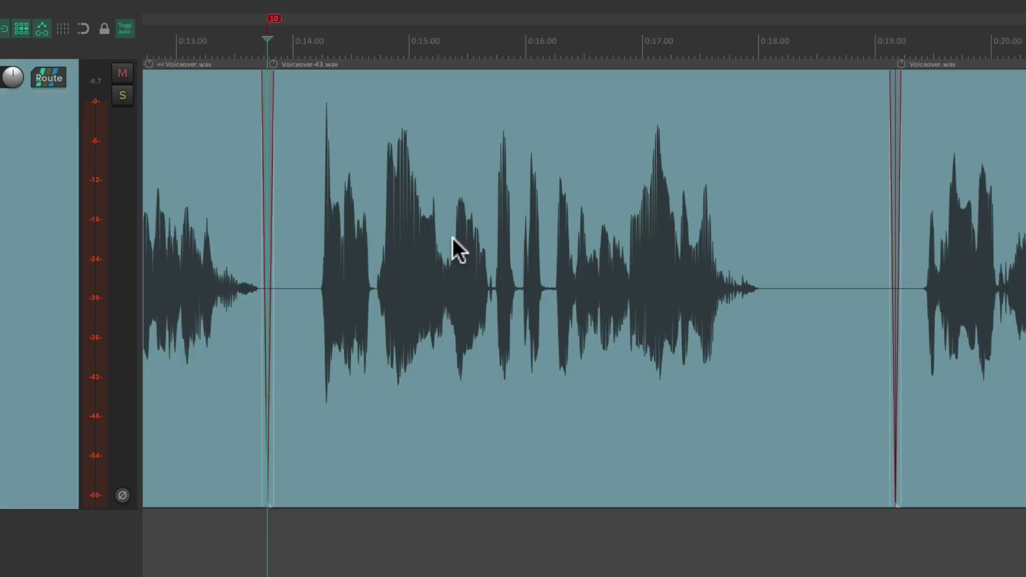
Trim Voiceover-43's lead-in and trailing silence, slide the following clip left, and stop playback.
scroll(453, 238, "down", 3)
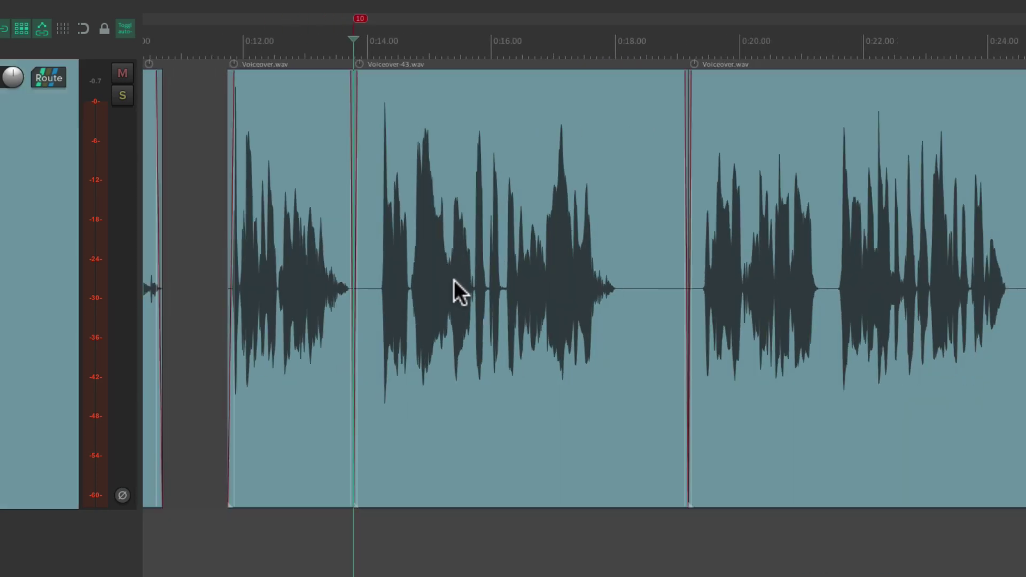
left_click_drag(364, 294, 378, 316)
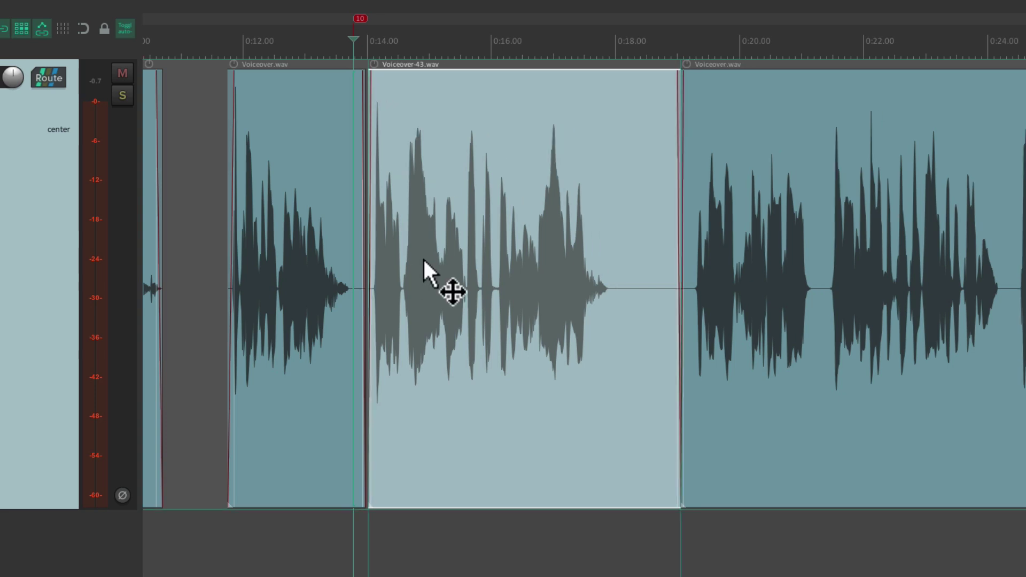
left_click(223, 291)
scroll(449, 342, "up", 4)
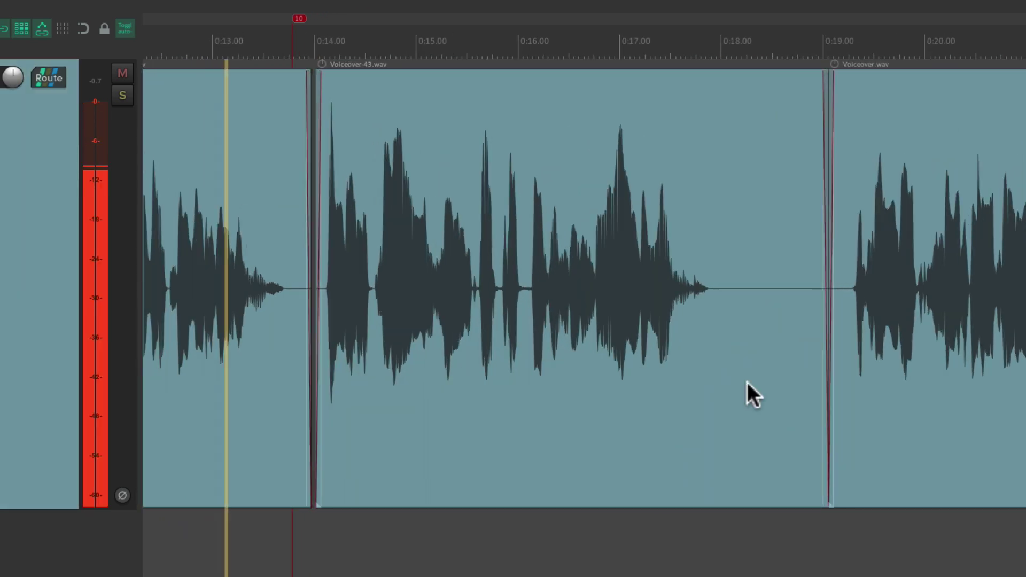
left_click_drag(820, 363, 730, 390)
left_click_drag(911, 200, 832, 245)
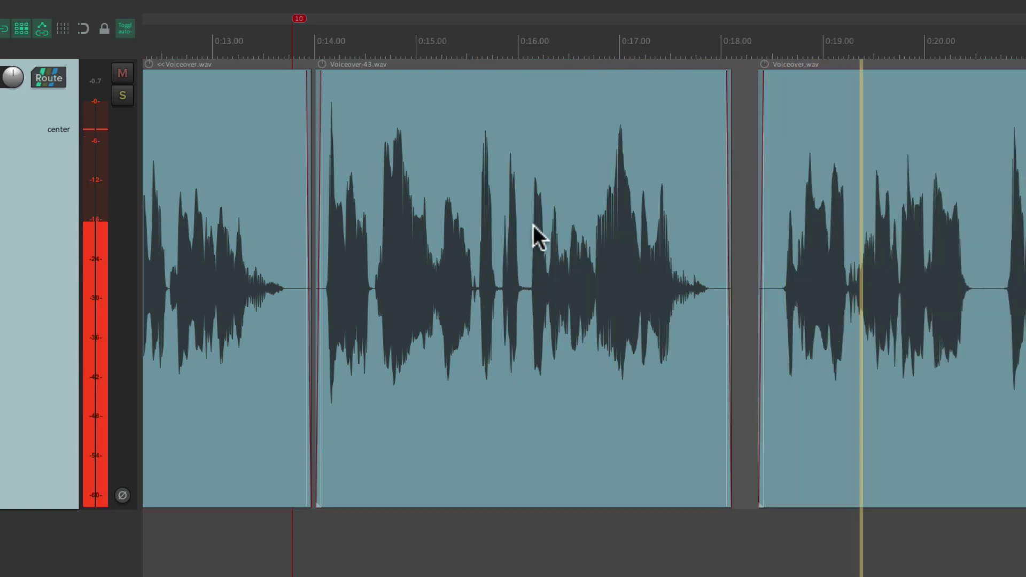
scroll(532, 226, "down", 2)
key("space")
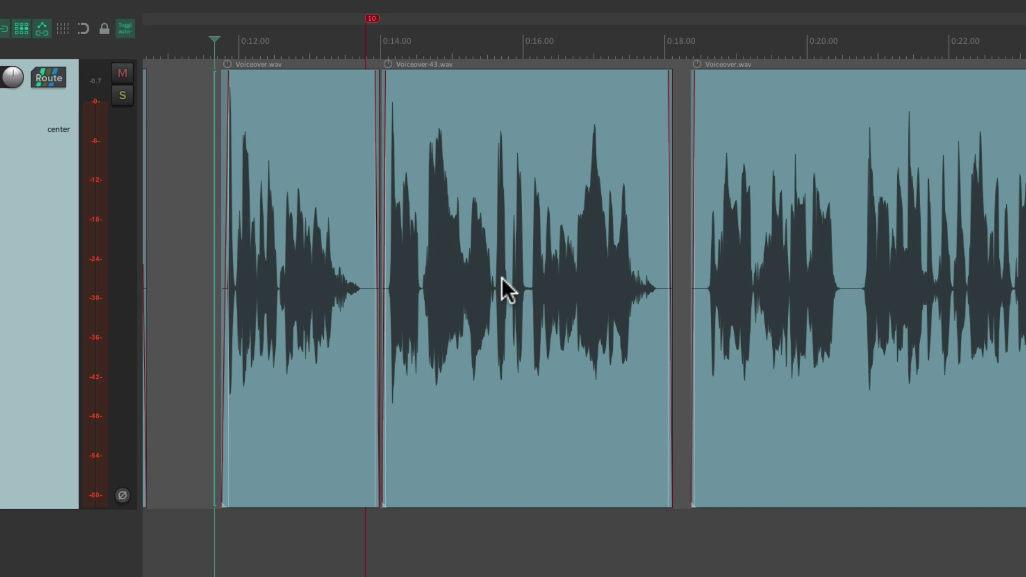
Inspect the record, prompt-to-continue, and stop-and-save steps of 'Custom: Ripple Recording - with Prompt'.
key("question")
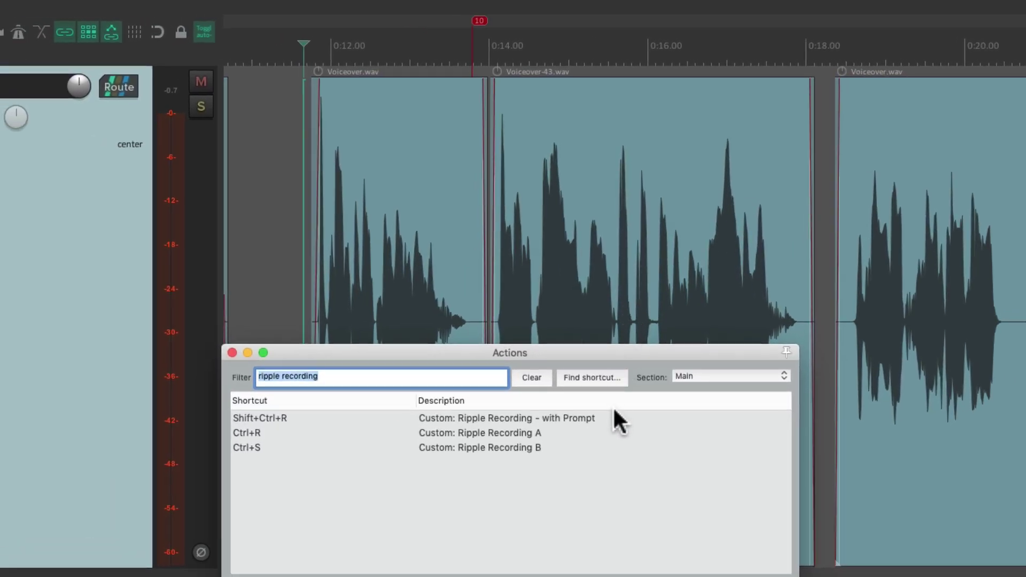
left_click(613, 415)
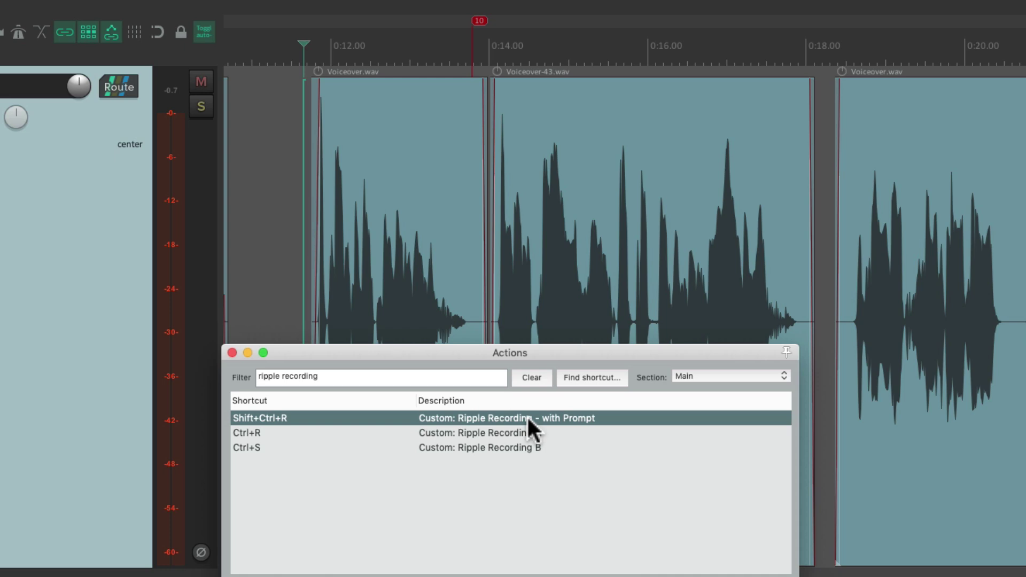
double_click(578, 418)
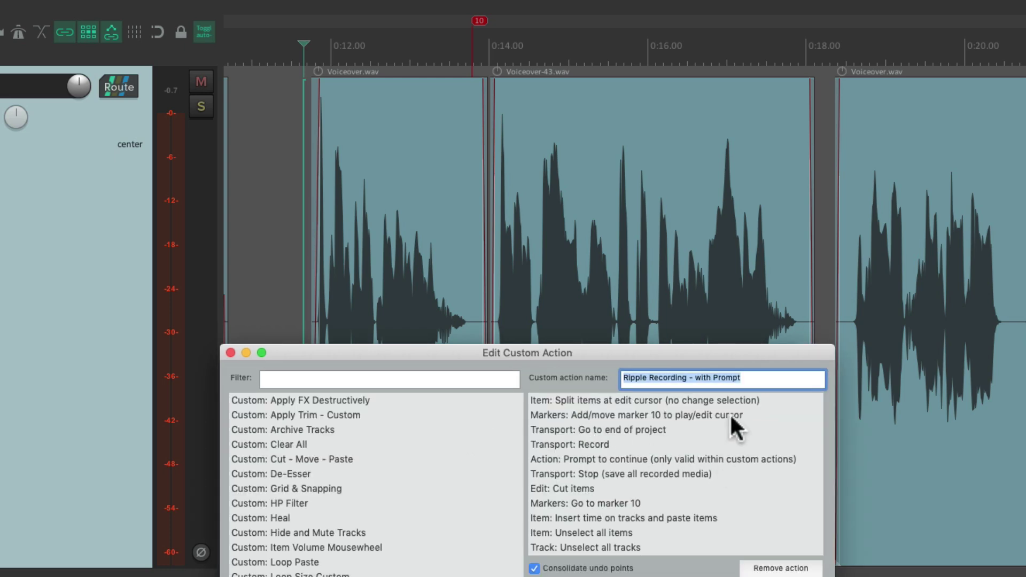
left_click(692, 459)
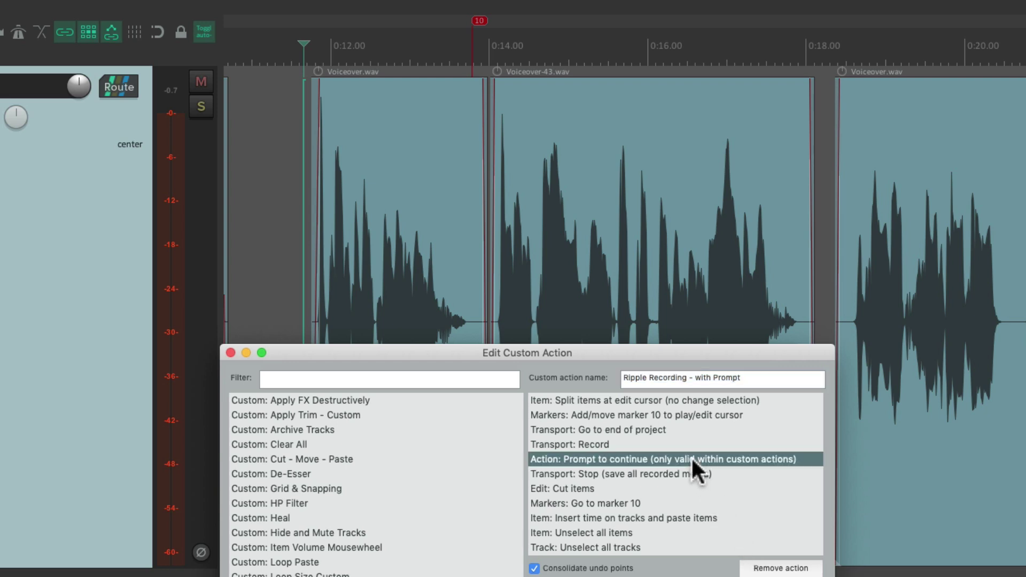
left_click(661, 443)
left_click(665, 473)
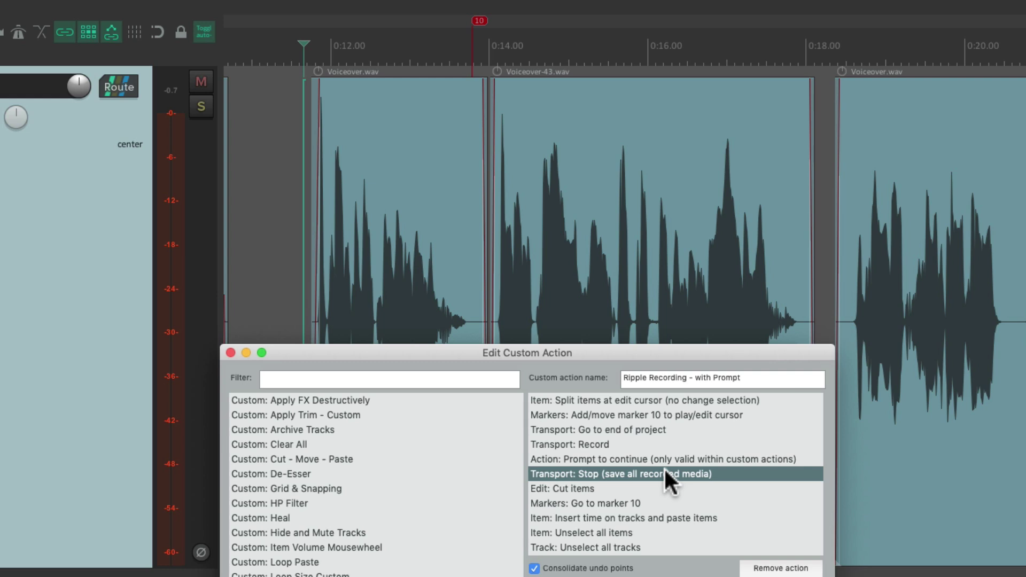
left_click(673, 460)
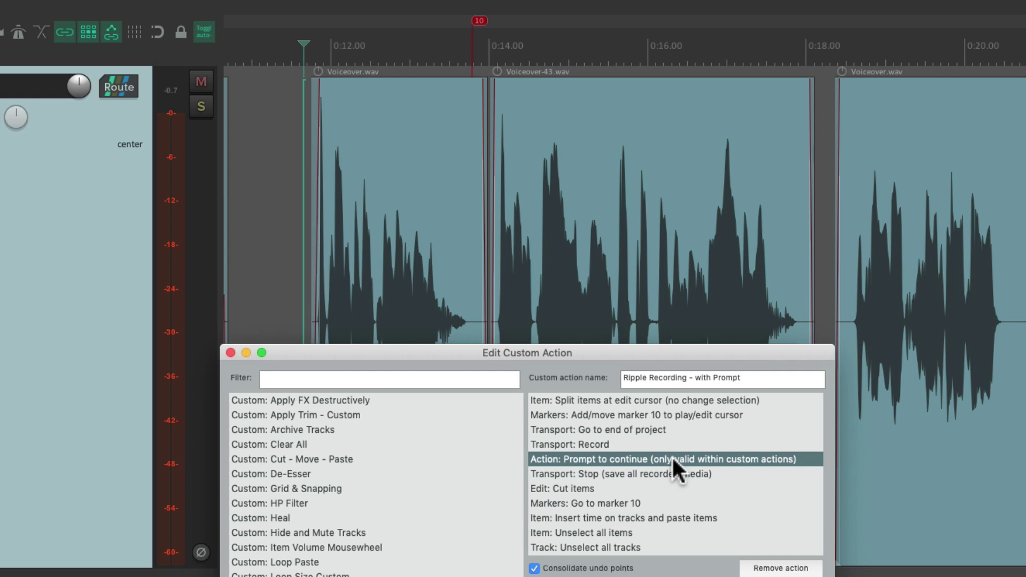
key("Return")
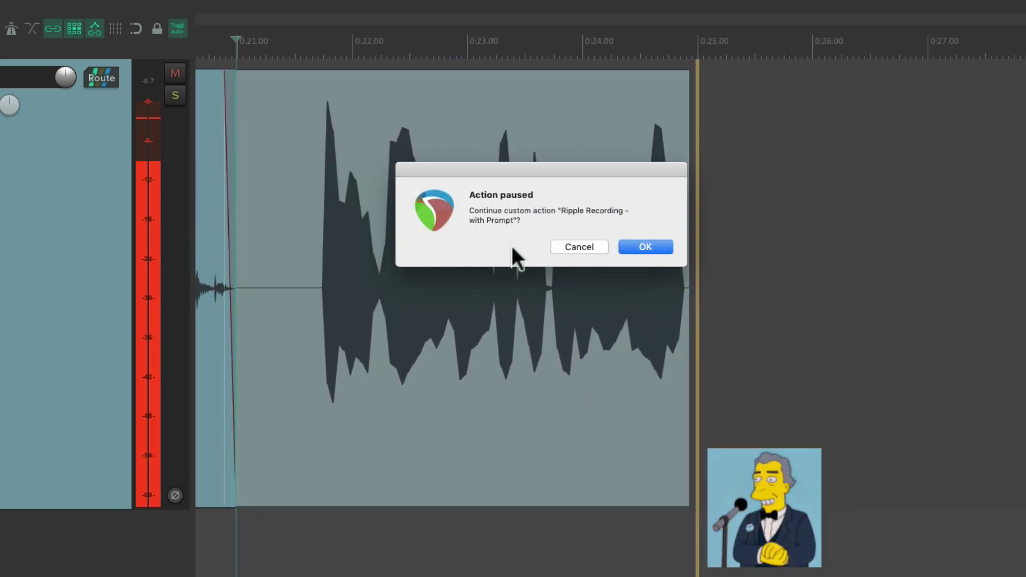
Confirm the paused ripple recording so Voiceover-45 is inserted at marker 10.
key("Return")
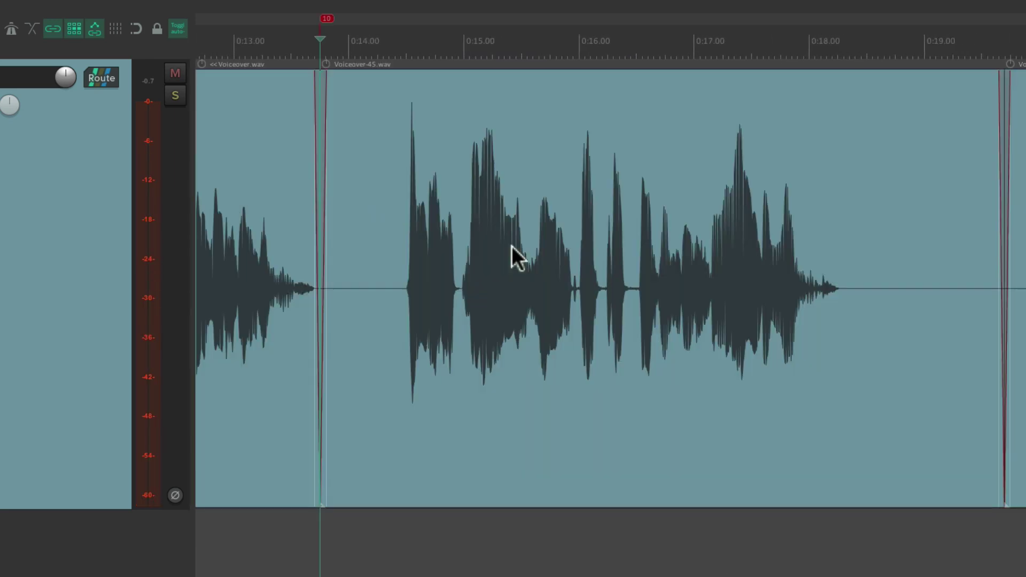
scroll(500, 309, "down", 3)
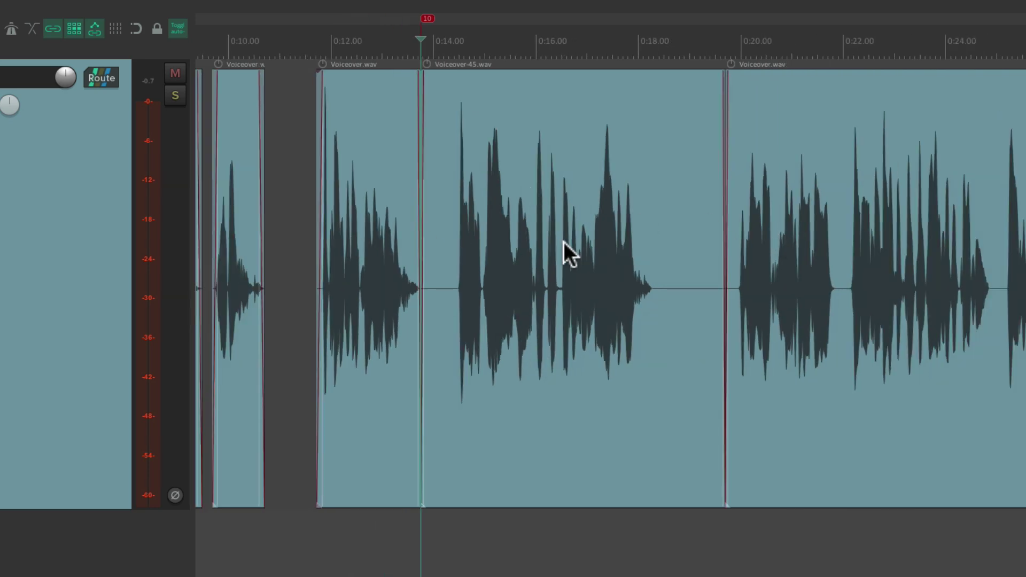
scroll(496, 236, "up", 4)
Trim Voiceover-45's trailing silence, slide the next clip left to close the gap, and play back.
left_click(568, 275)
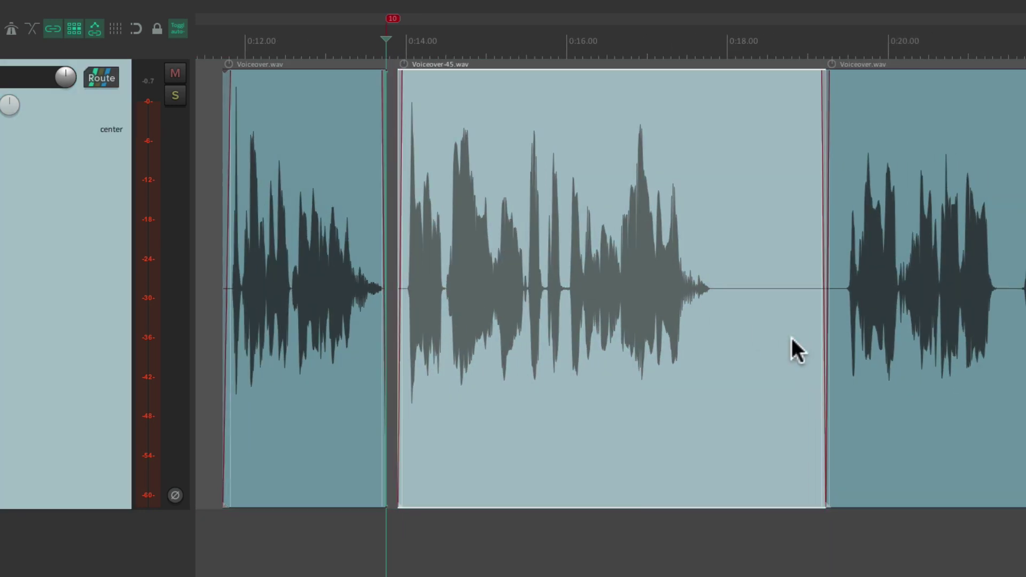
left_click_drag(825, 342, 724, 321)
left_click_drag(873, 197, 773, 227)
key("Escape")
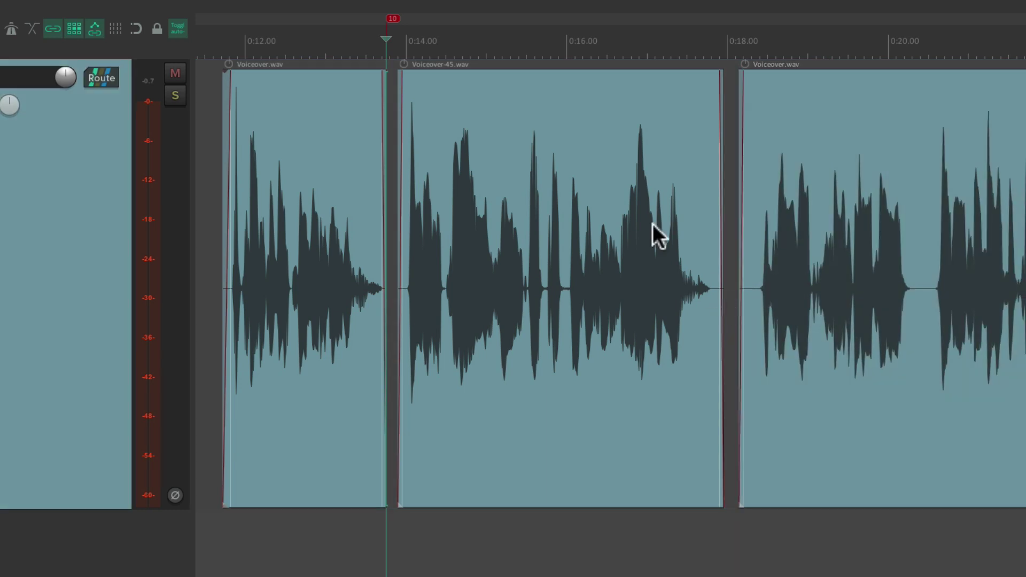
left_click(213, 243)
key("space")
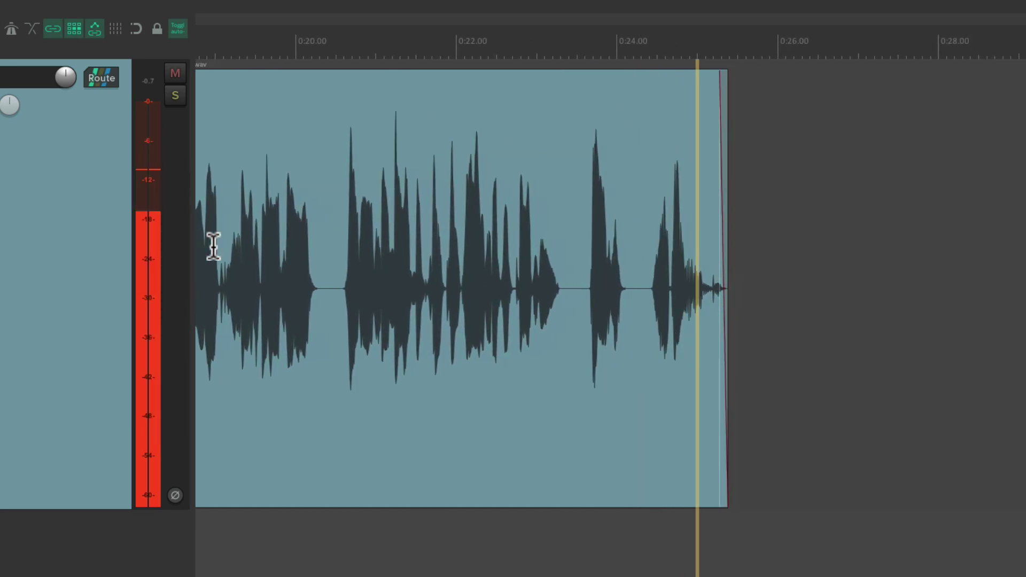
In the Actions list, select the Ripple Recording A, B and with Prompt actions in turn.
key("question")
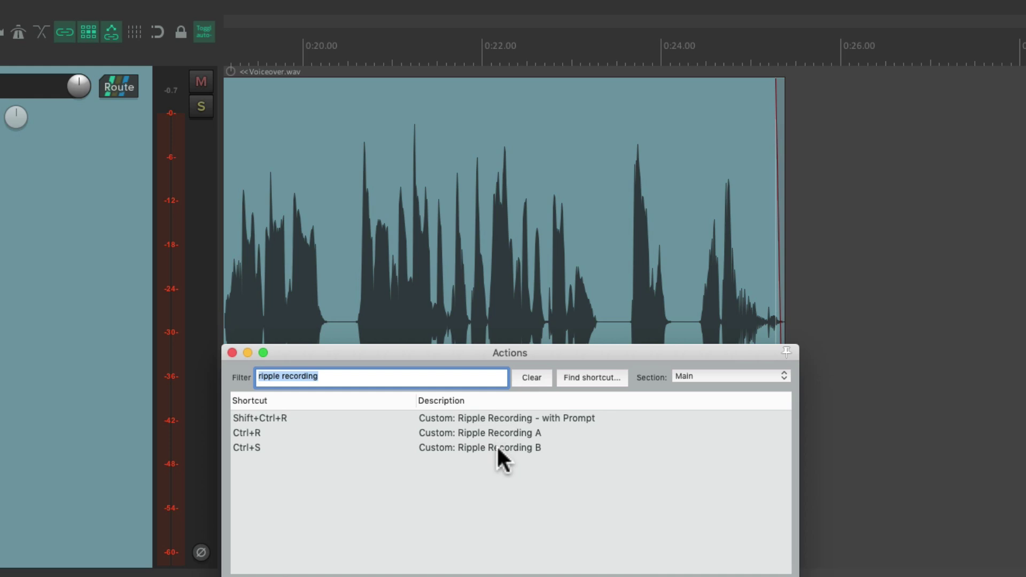
left_click(500, 432)
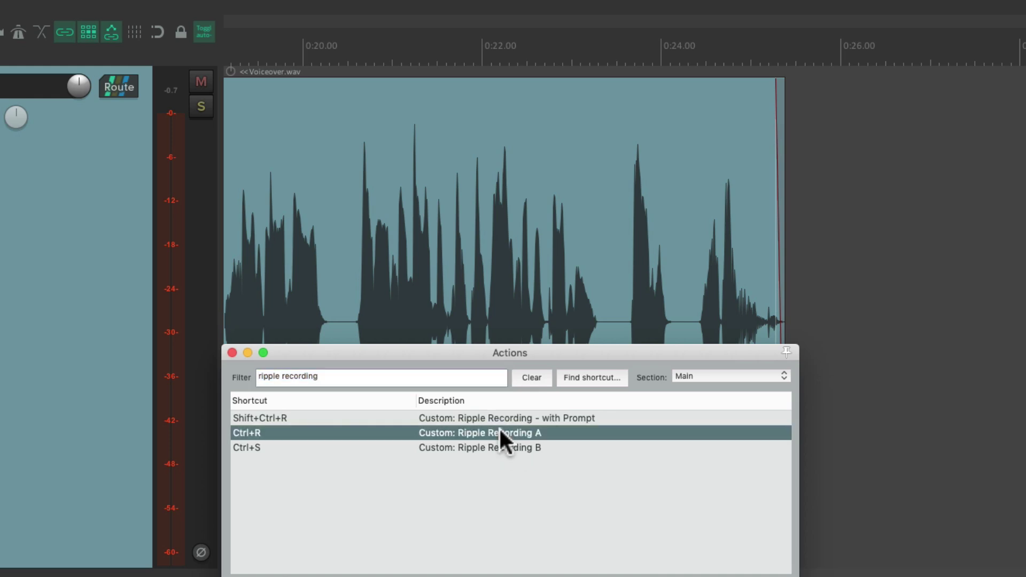
left_click(511, 447)
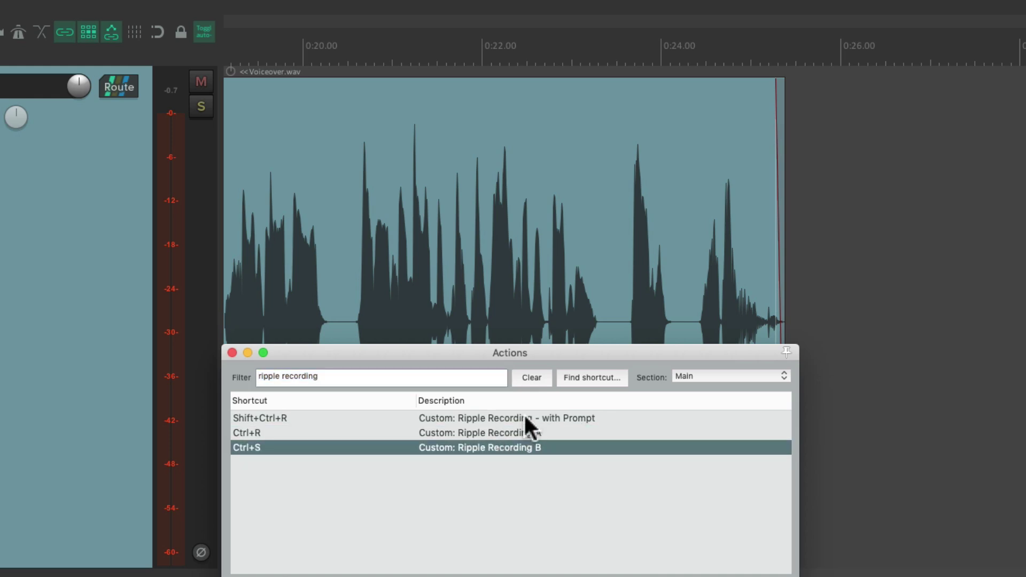
left_click(512, 418)
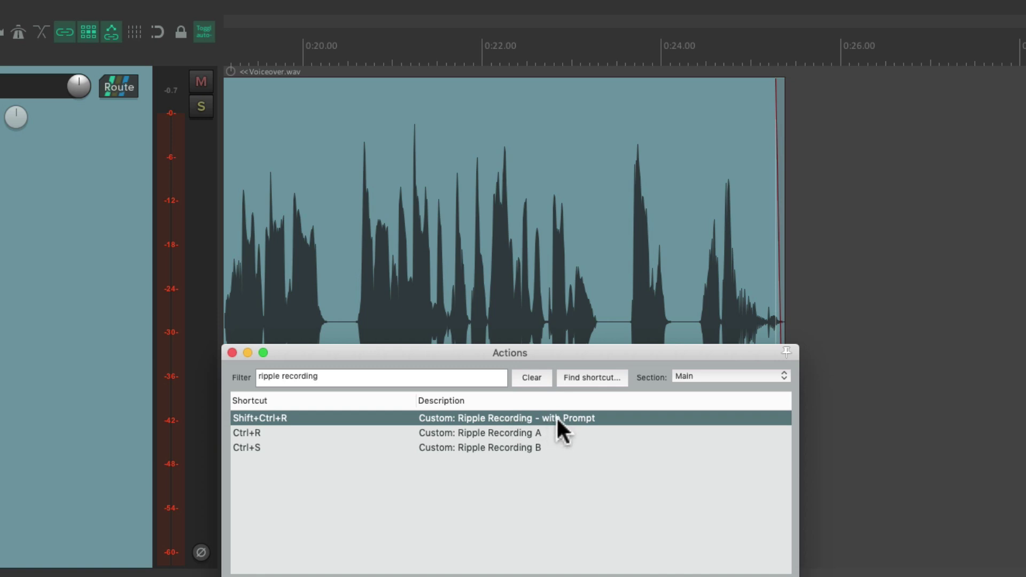